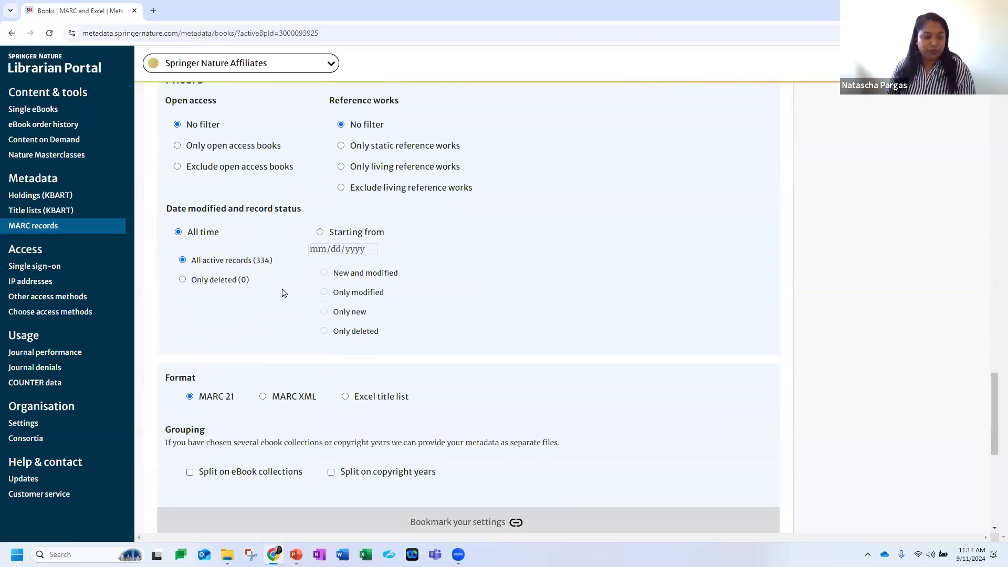
- Set the output format for the MARC records to Excel title list and download the matching records
{"action": "scroll", "coordinate": [278, 292], "scroll_direction": "down", "scroll_amount": 2}
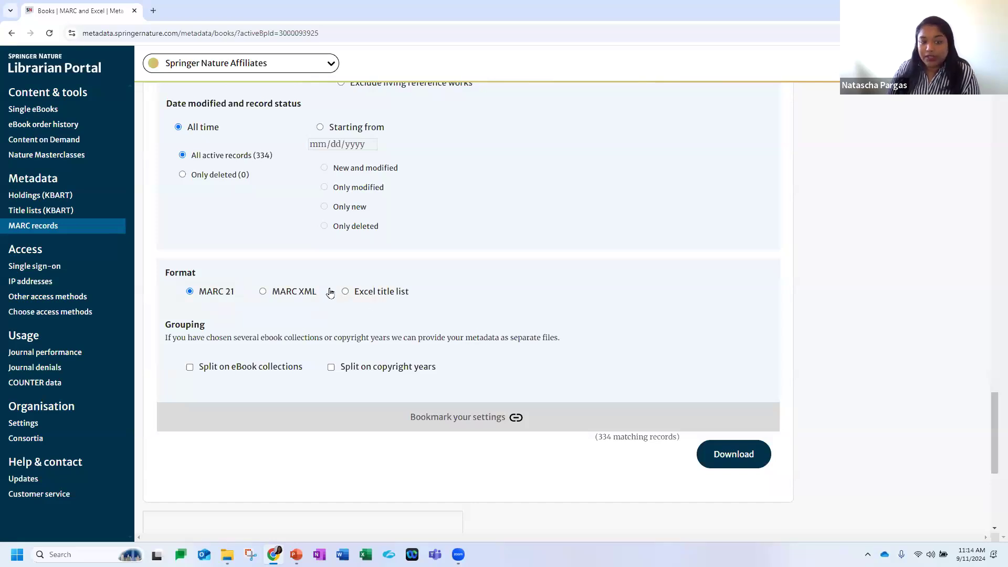
{"action": "left_click", "coordinate": [348, 298]}
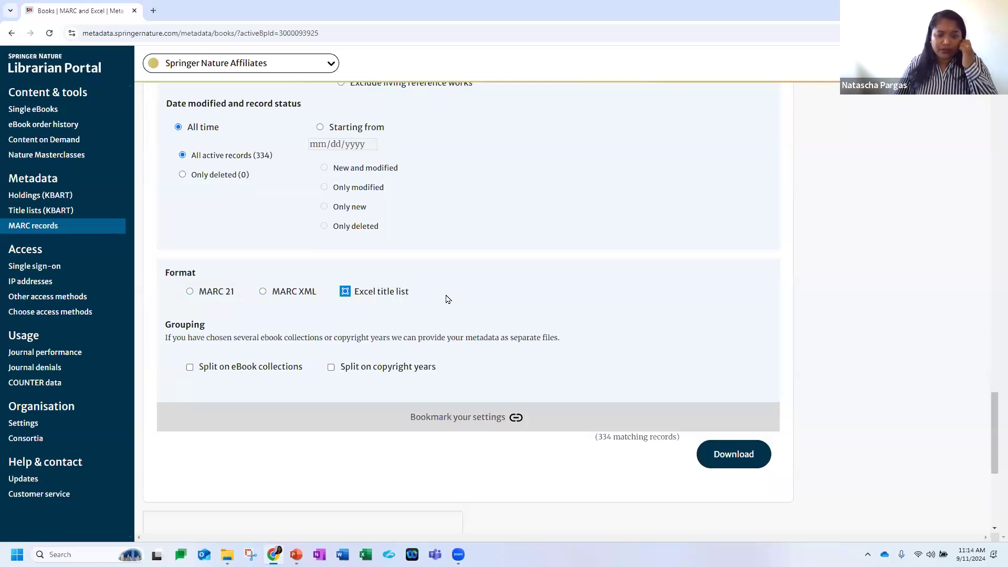
{"action": "scroll", "coordinate": [276, 380], "scroll_direction": "down", "scroll_amount": 1}
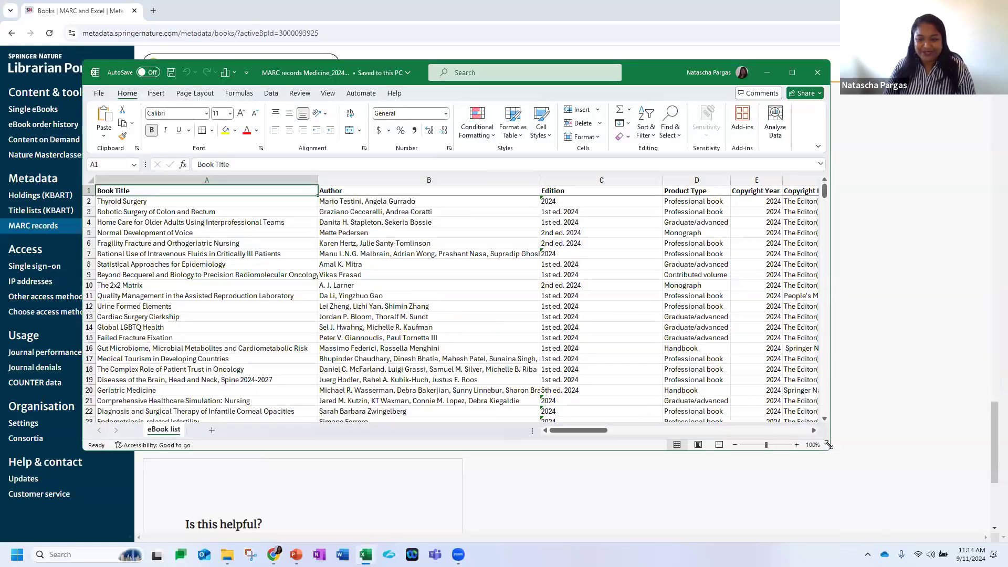
- Enlarge the Excel window, review the title list's columns through to Reference Work Type, and return to the Librarian Portal in the browser
{"action": "left_click_drag", "start_coordinate": [828, 446], "coordinate": [968, 519]}
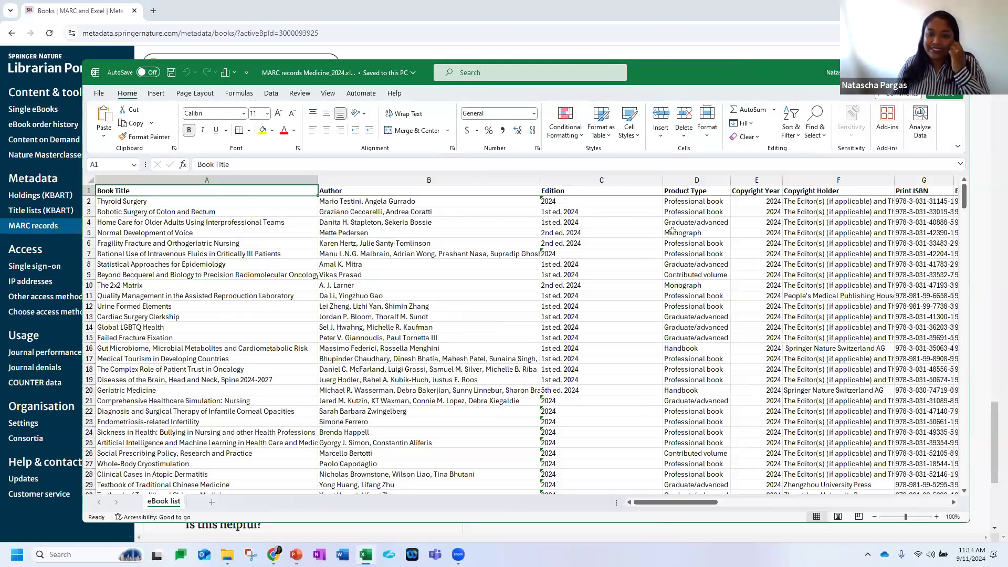
{"action": "left_click_drag", "start_coordinate": [719, 506], "coordinate": [945, 521]}
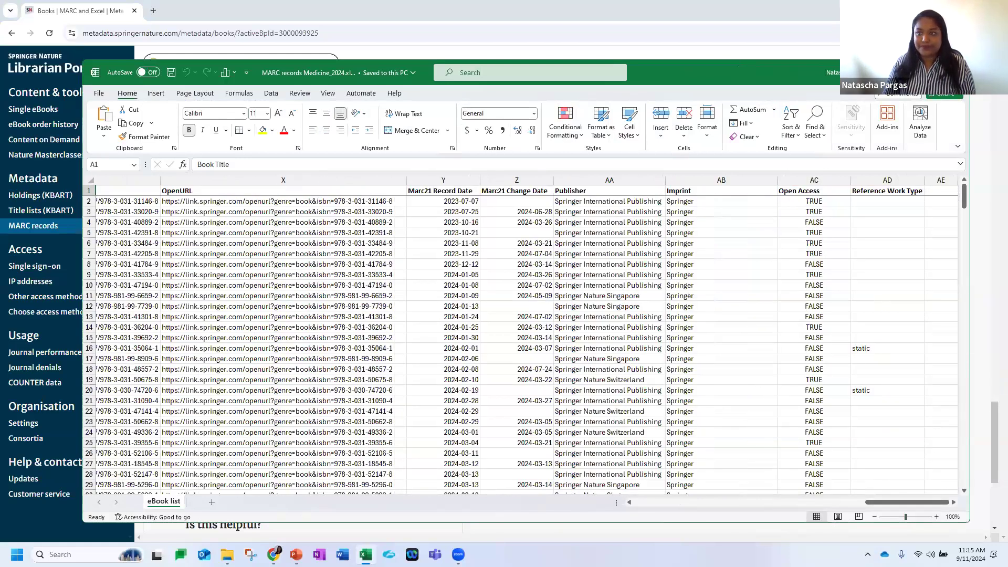
{"action": "key", "text": "alt+Tab"}
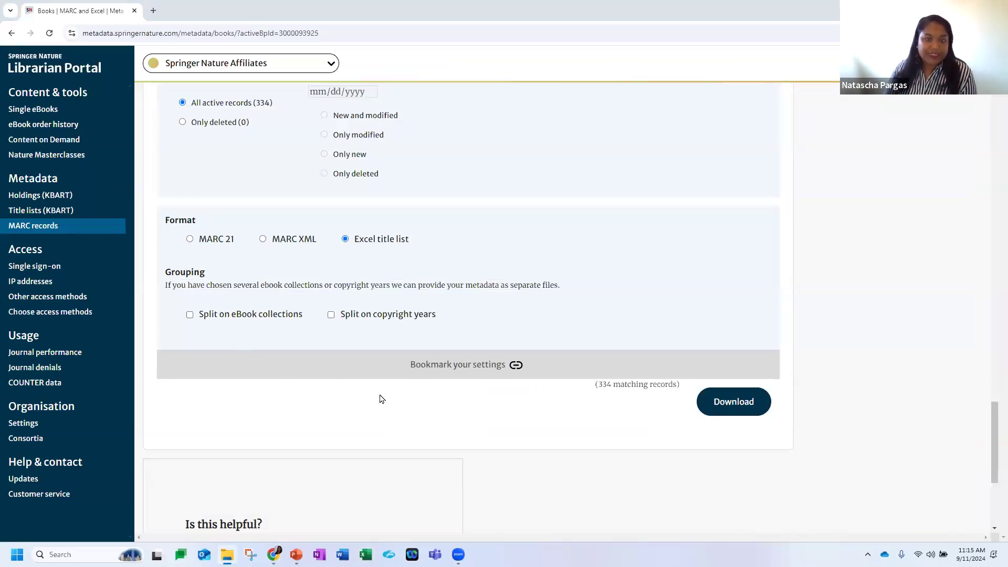
- Open the institution's IP addresses page and look through the listed IP ranges
{"action": "left_click", "coordinate": [38, 284]}
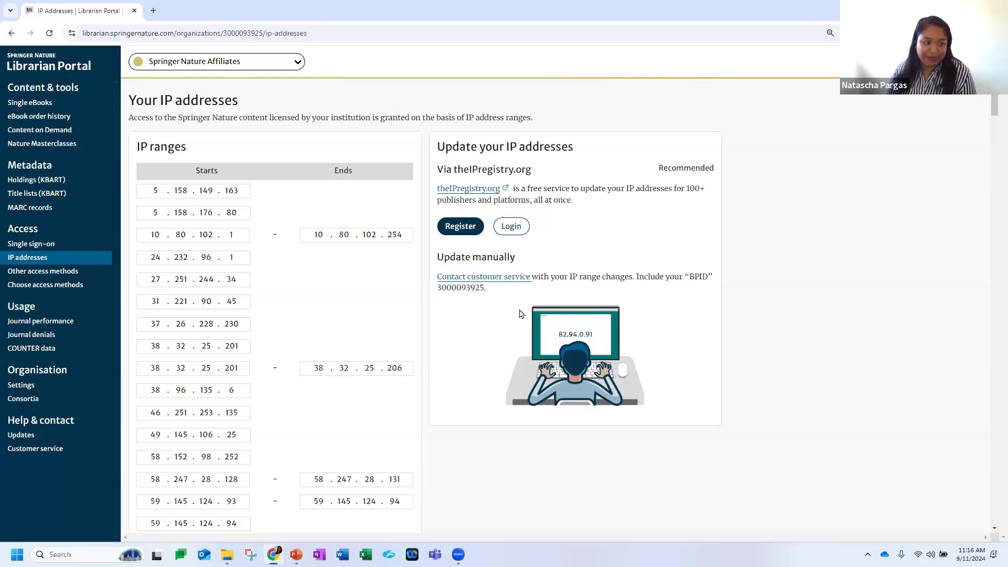
{"action": "scroll", "coordinate": [309, 304], "scroll_direction": "down", "scroll_amount": 9}
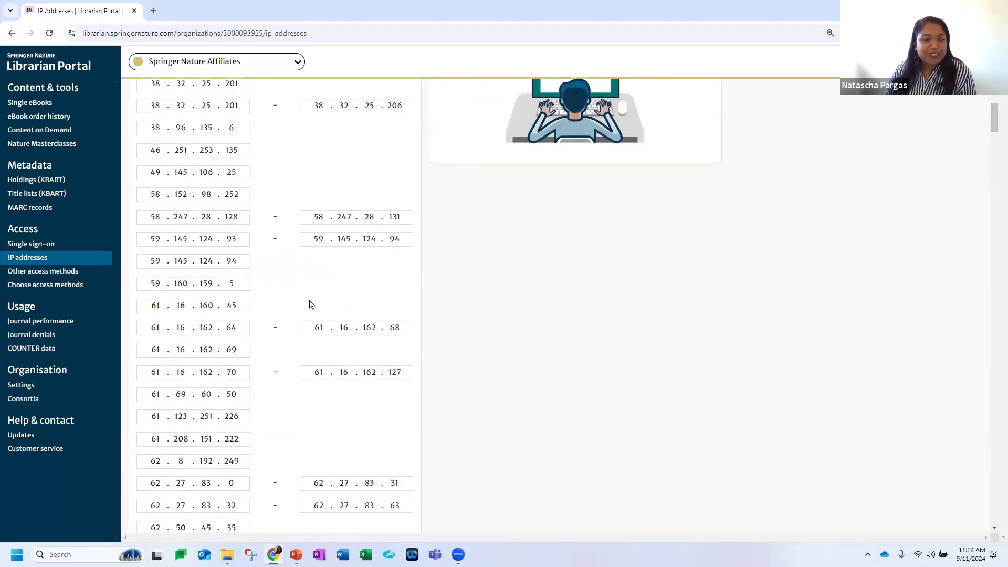
{"action": "scroll", "coordinate": [310, 303], "scroll_direction": "up", "scroll_amount": 10}
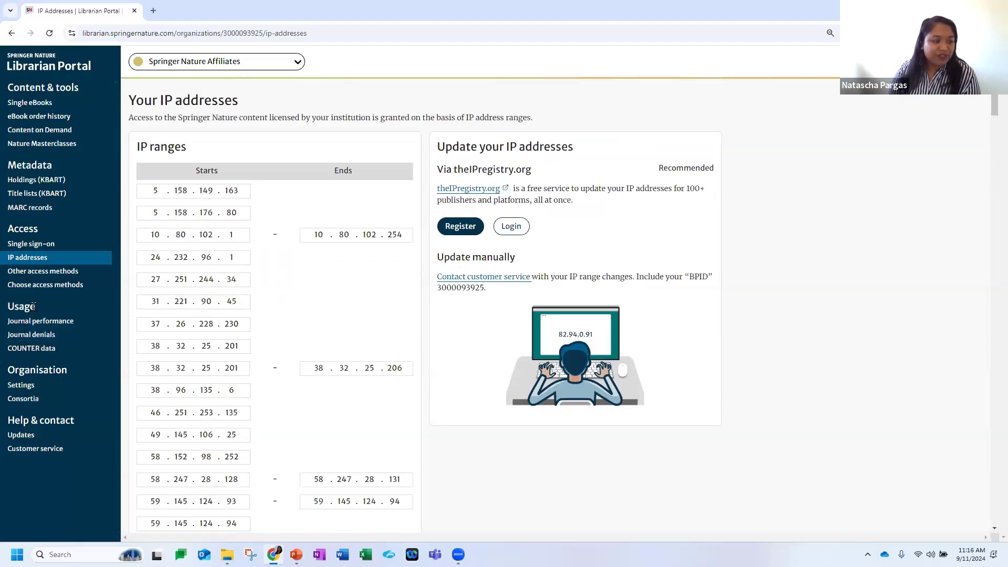
- Open the Journal performance page, review the journal metrics, and show Articles investigated as a line chart
{"action": "left_click", "coordinate": [38, 322]}
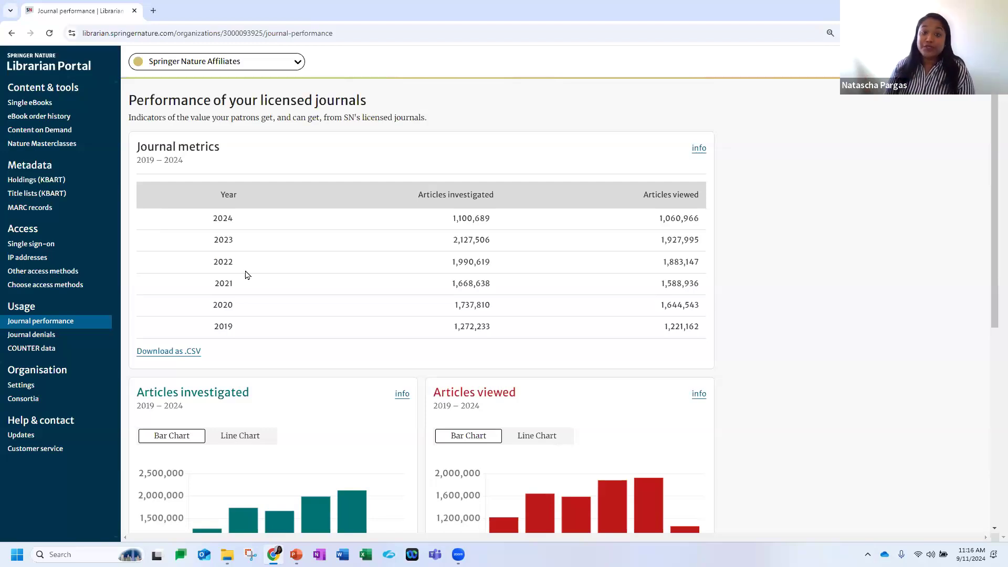
{"action": "scroll", "coordinate": [344, 259], "scroll_direction": "down", "scroll_amount": 1}
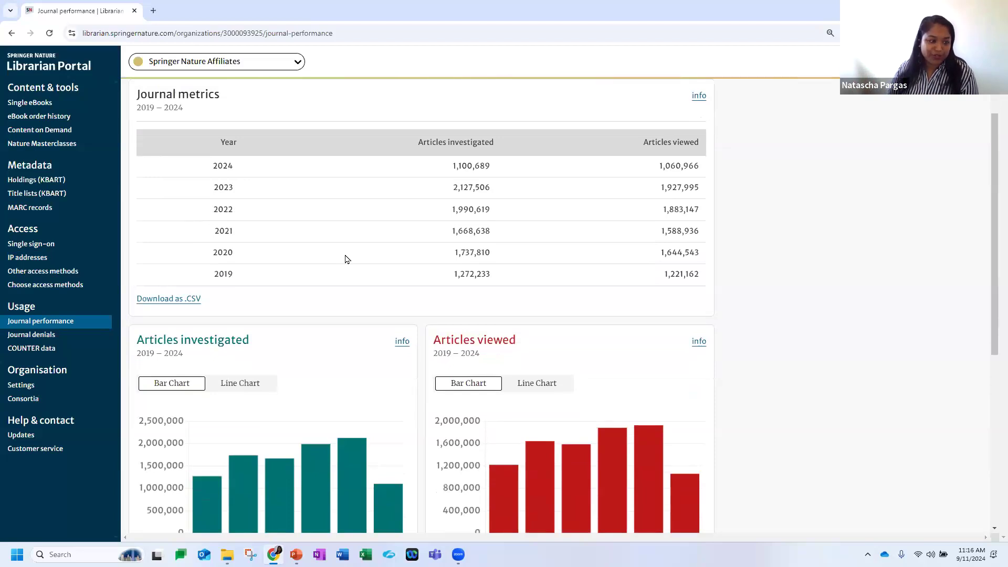
{"action": "scroll", "coordinate": [378, 349], "scroll_direction": "down", "scroll_amount": 2}
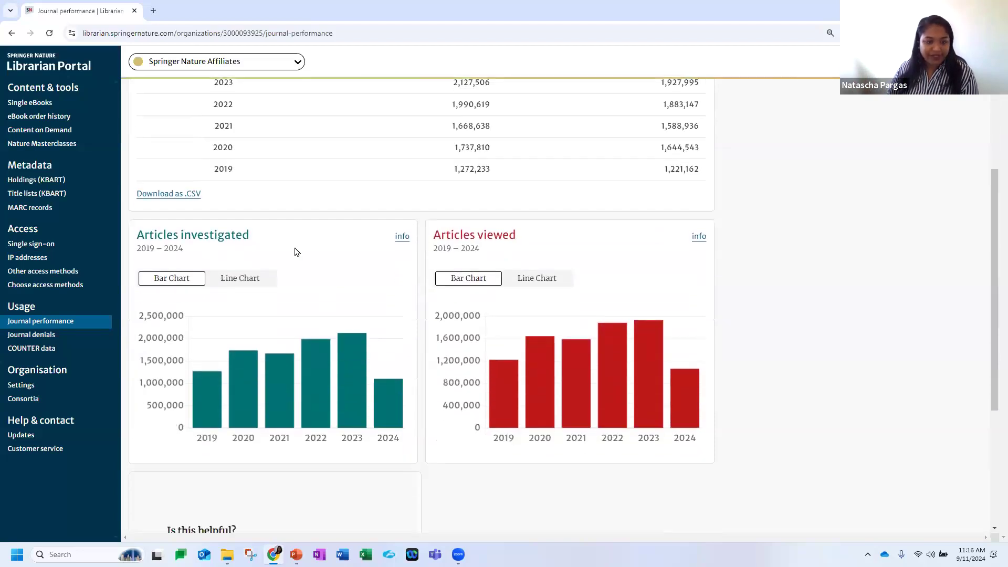
{"action": "left_click", "coordinate": [253, 278]}
{"action": "scroll", "coordinate": [342, 421], "scroll_direction": "up", "scroll_amount": 3}
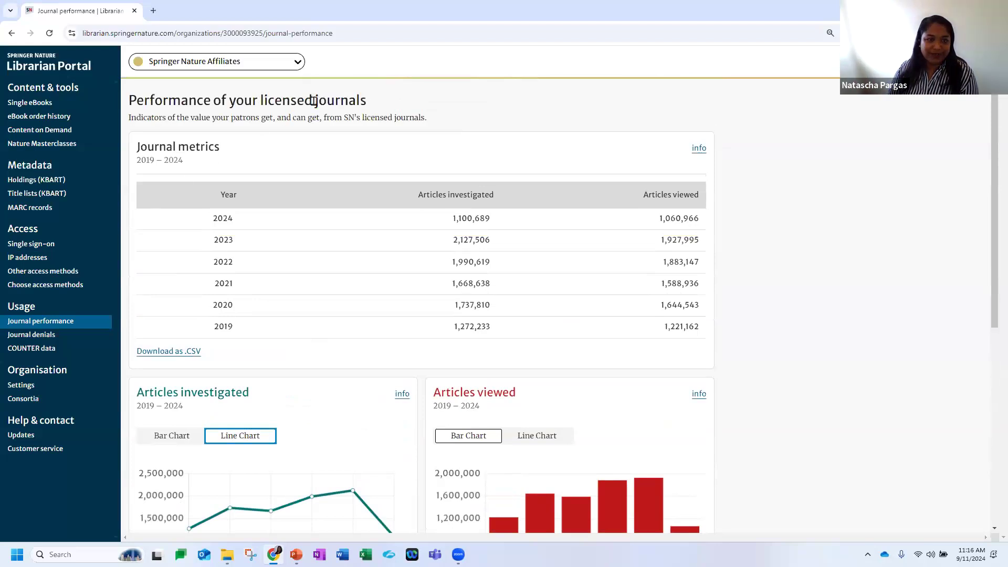
{"action": "left_click_drag", "start_coordinate": [313, 102], "coordinate": [388, 112]}
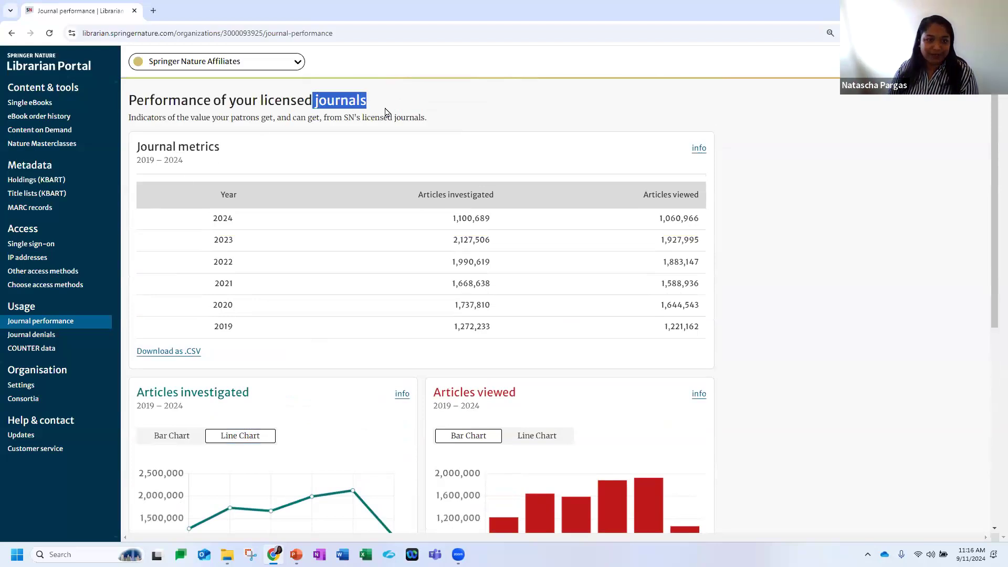
- Open the COUNTER data page and choose the TR_B1: Book Requests (Excluding OA_Gold) title report
{"action": "left_click", "coordinate": [33, 349]}
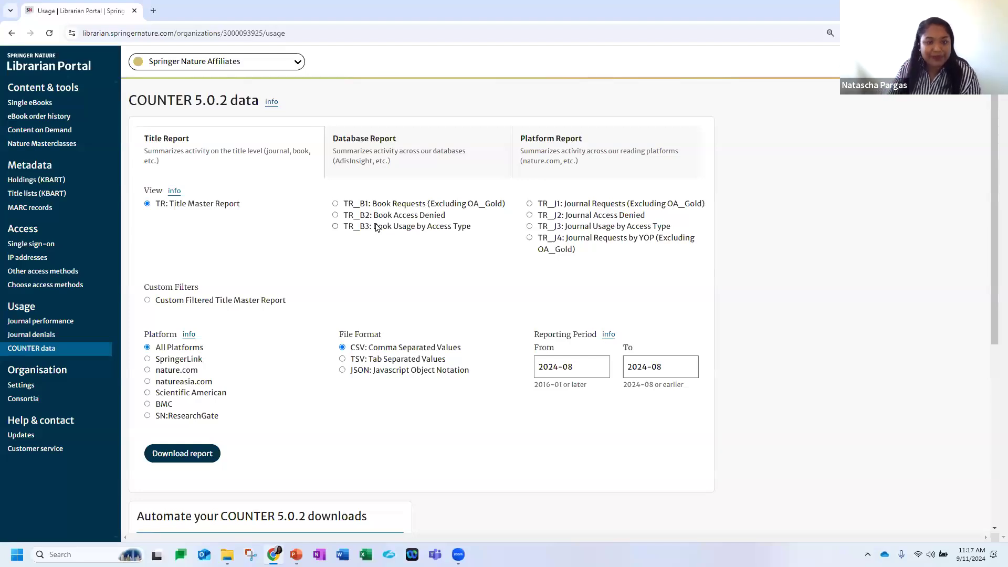
{"action": "left_click", "coordinate": [336, 204]}
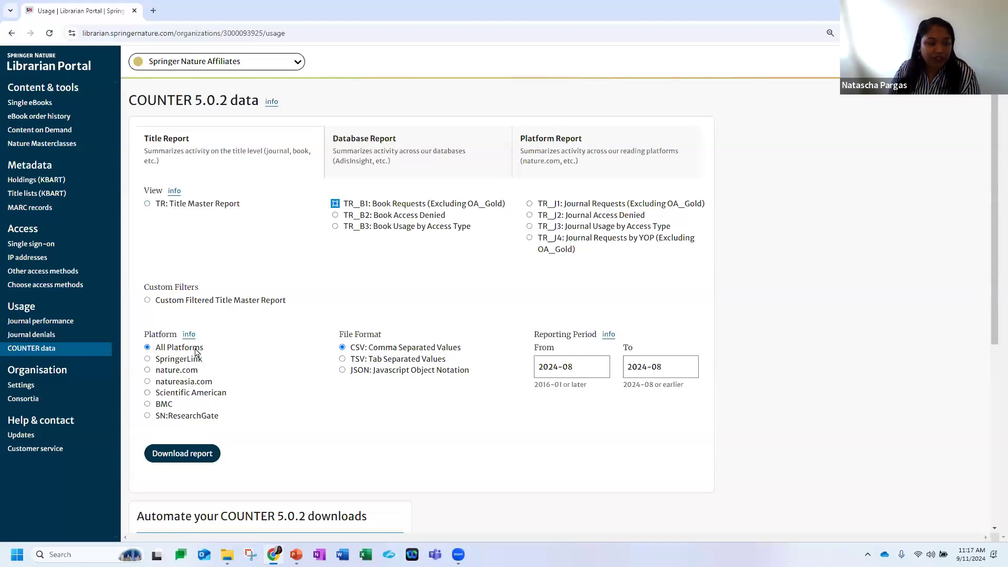
- Try individual platform options, including nature.com and SN:ResearchGate, and return the selection to All Platforms
{"action": "left_click", "coordinate": [172, 363]}
{"action": "left_click", "coordinate": [173, 372]}
{"action": "left_click", "coordinate": [173, 394]}
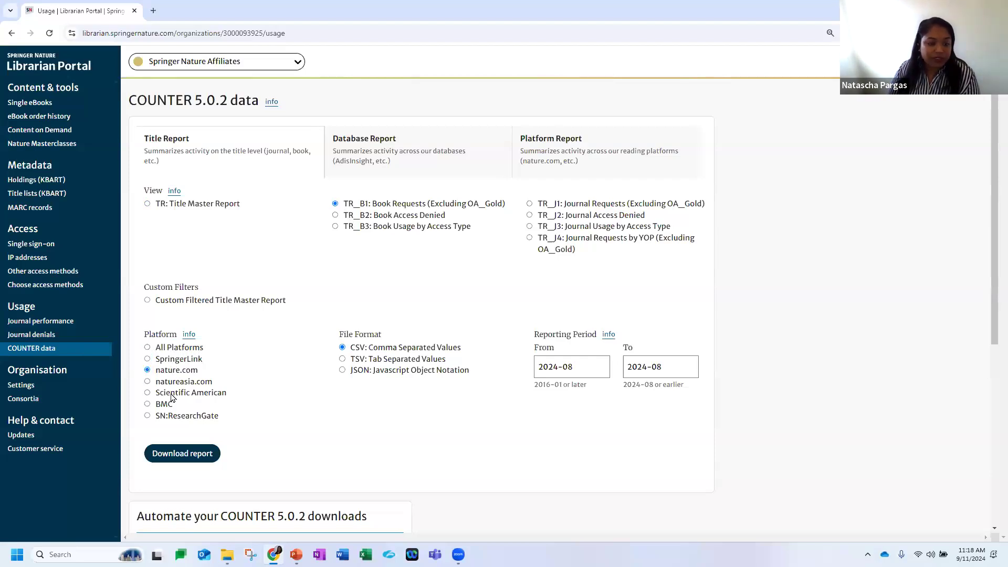
{"action": "left_click", "coordinate": [174, 415]}
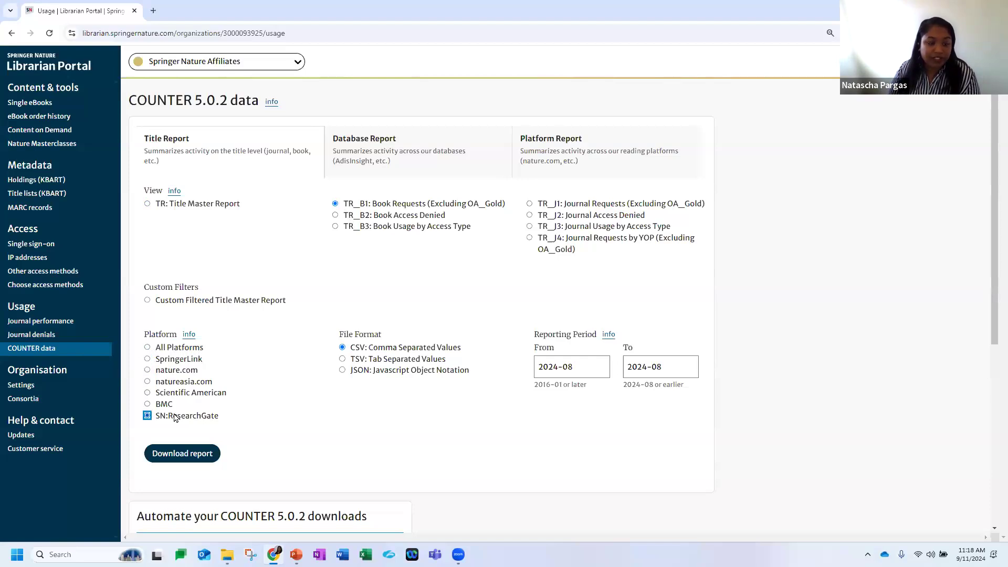
{"action": "left_click", "coordinate": [175, 348]}
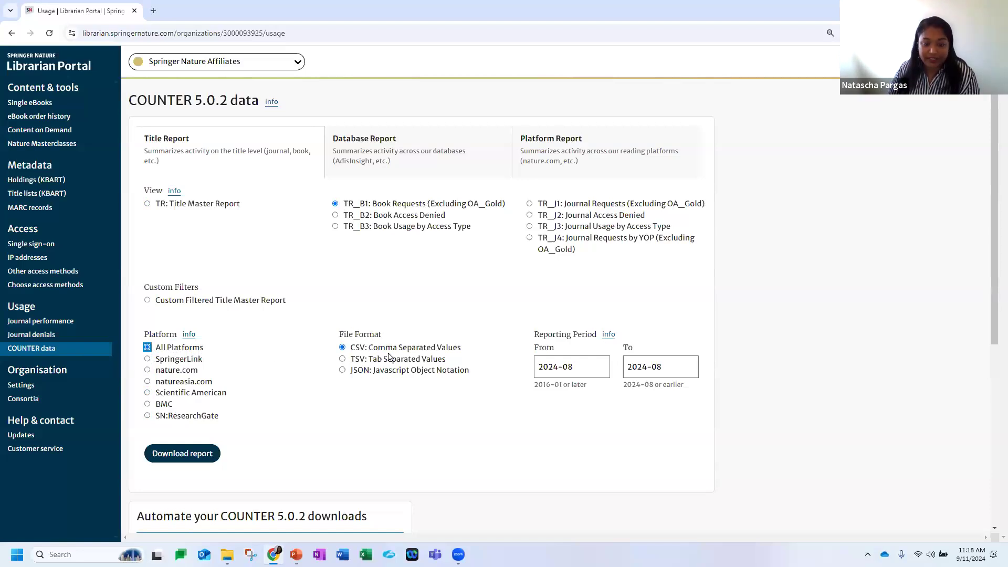
- Set the start of the reporting period to 2024-01, download the CSV report, and open it in Excel
{"action": "left_click", "coordinate": [587, 370]}
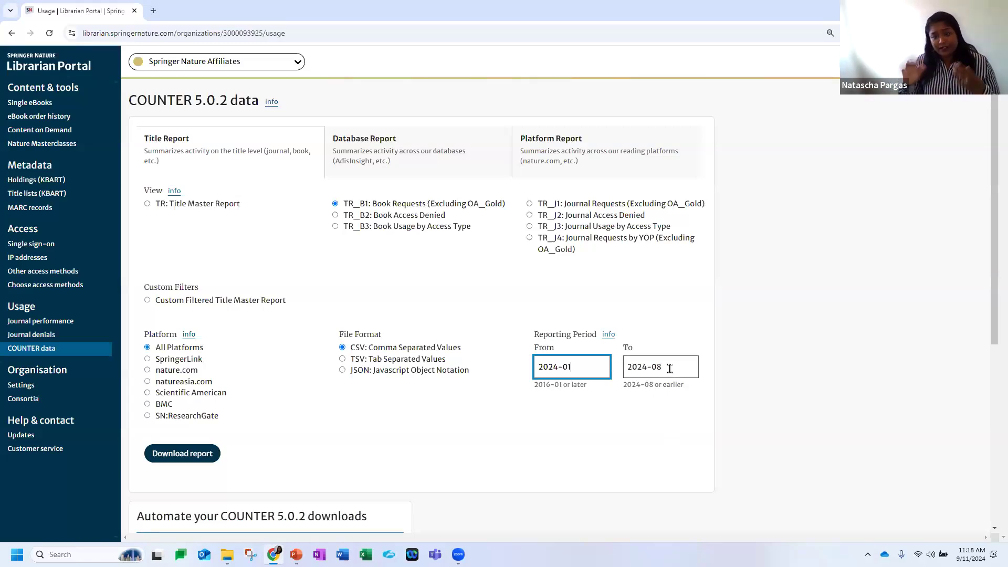
{"action": "left_click", "coordinate": [212, 449]}
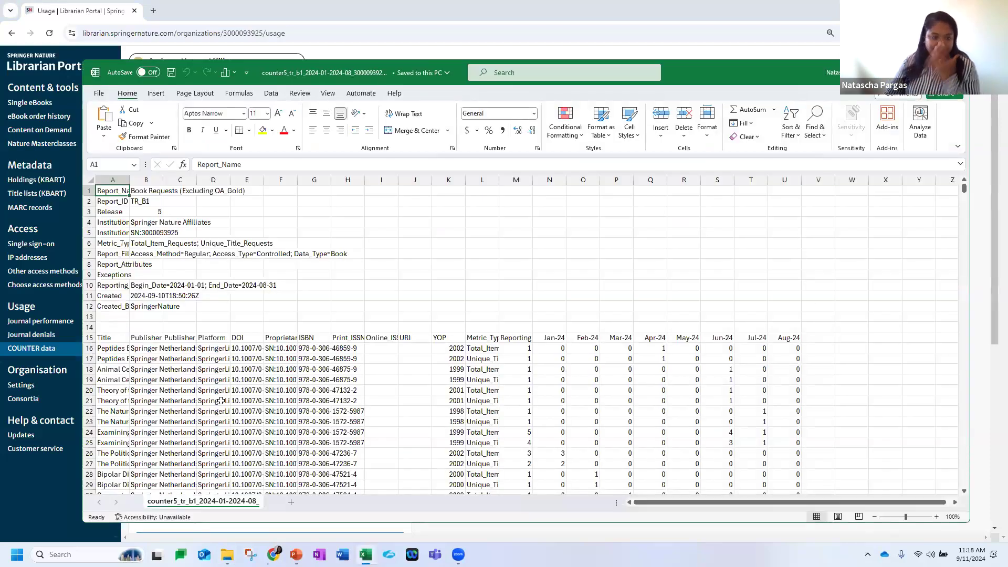
- Widen column A of the downloaded COUNTER report to fit the header labels
{"action": "left_click_drag", "start_coordinate": [131, 180], "coordinate": [206, 179]}
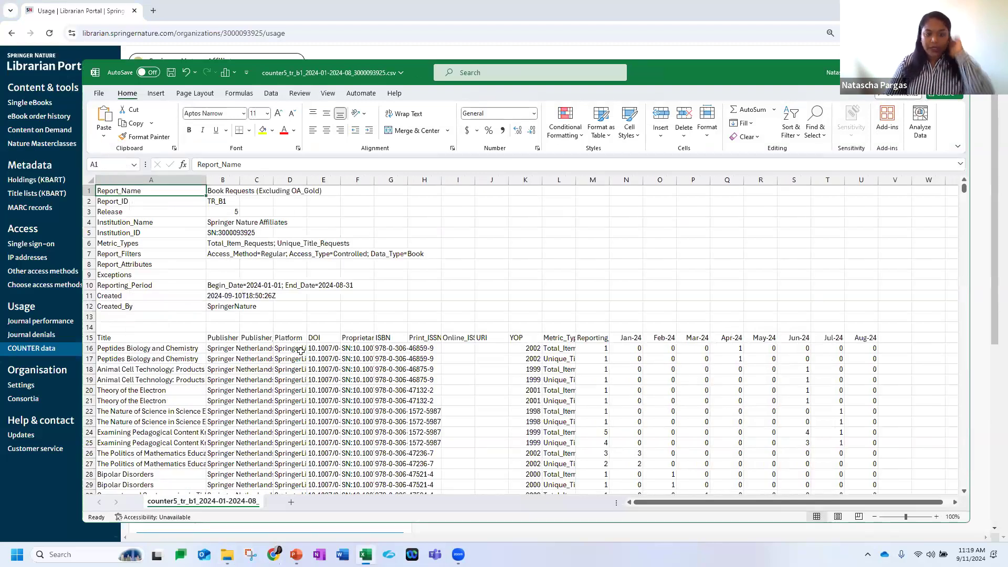
{"action": "scroll", "coordinate": [298, 341], "scroll_direction": "down", "scroll_amount": 1}
{"action": "scroll", "coordinate": [280, 324], "scroll_direction": "up", "scroll_amount": 1}
{"action": "scroll", "coordinate": [280, 323], "scroll_direction": "up", "scroll_amount": 1}
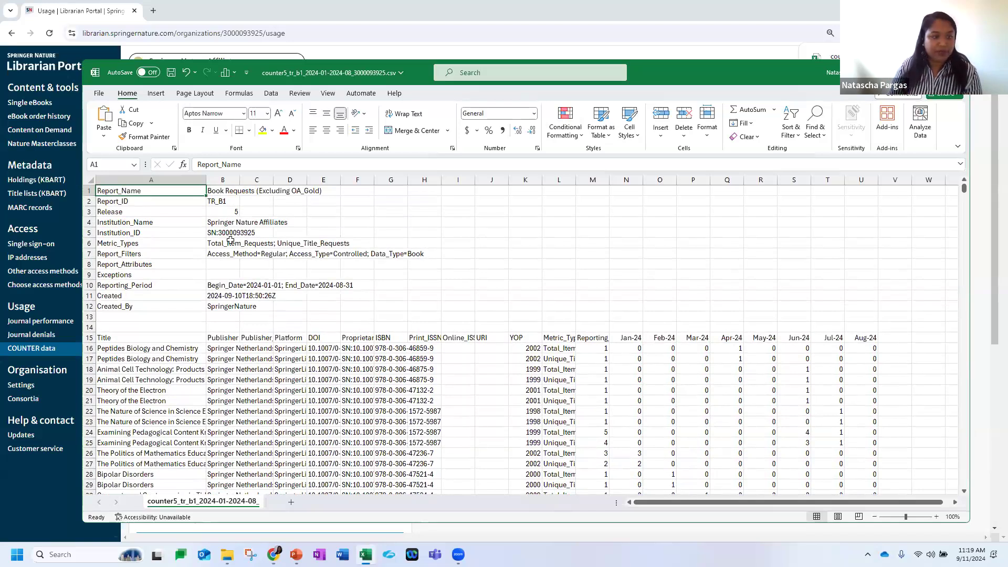
- Examine the report header's name, institution, metric types, filters and reporting period in column B
{"action": "left_click", "coordinate": [221, 193]}
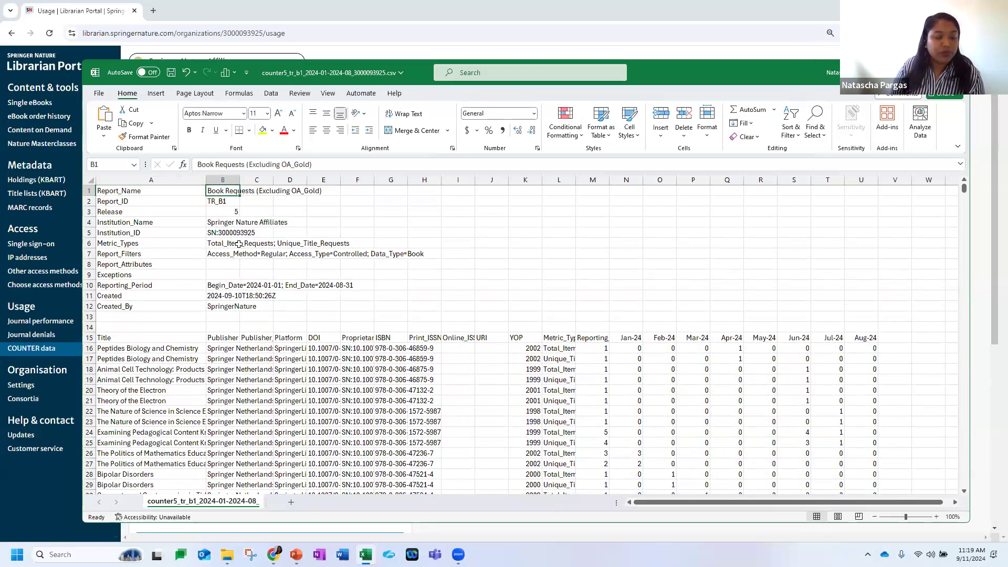
{"action": "left_click", "coordinate": [223, 221]}
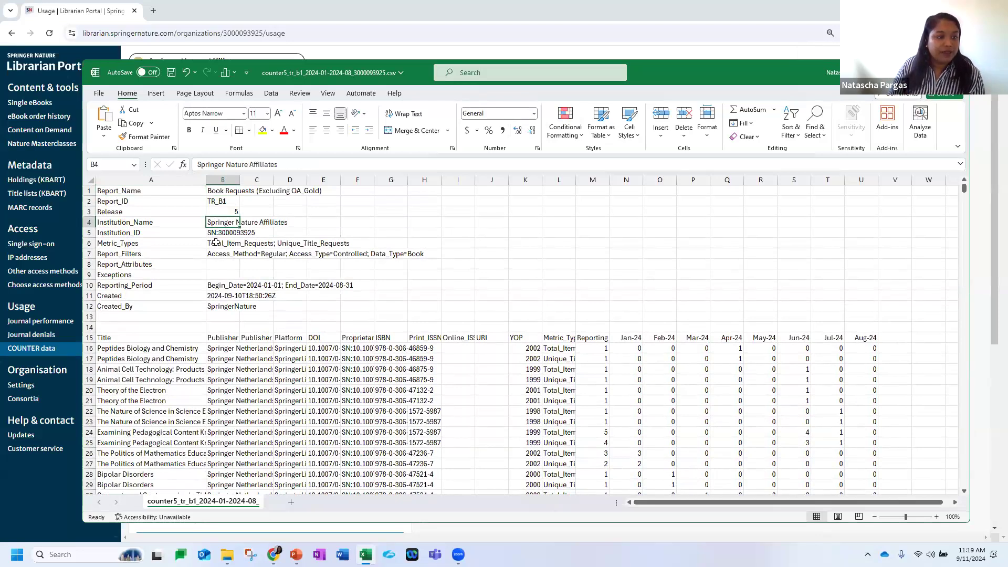
{"action": "left_click", "coordinate": [215, 242]}
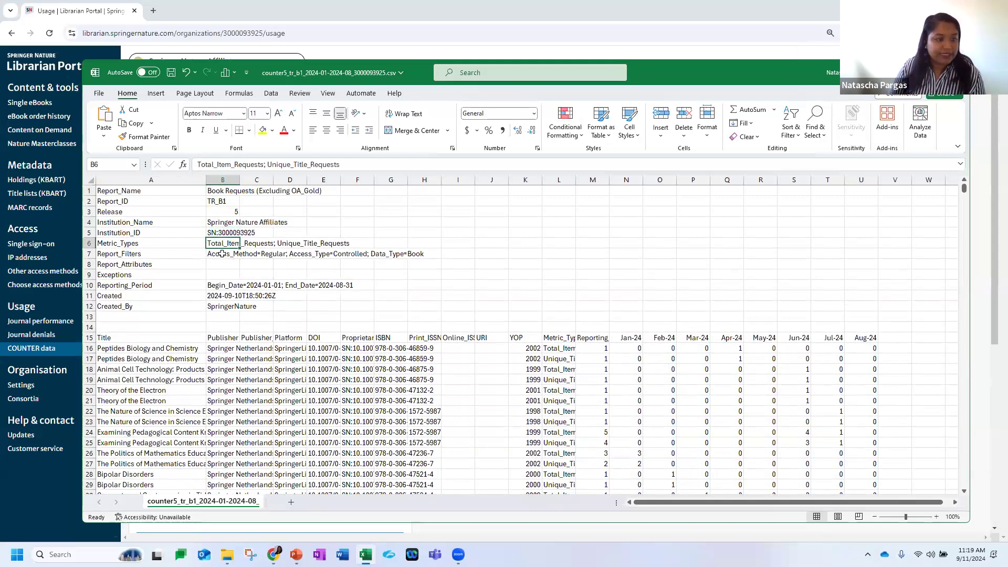
{"action": "left_click", "coordinate": [220, 252]}
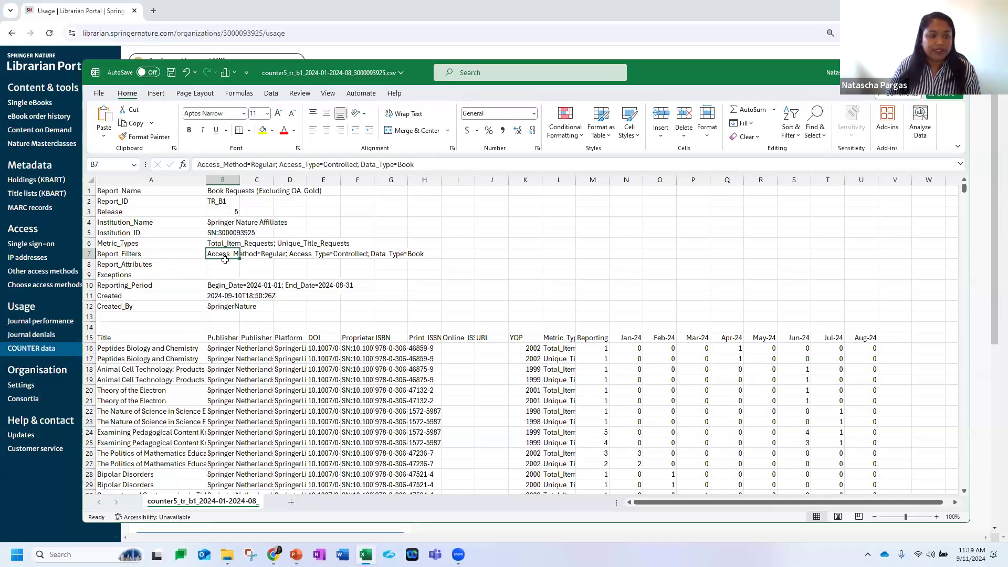
{"action": "left_click", "coordinate": [211, 285]}
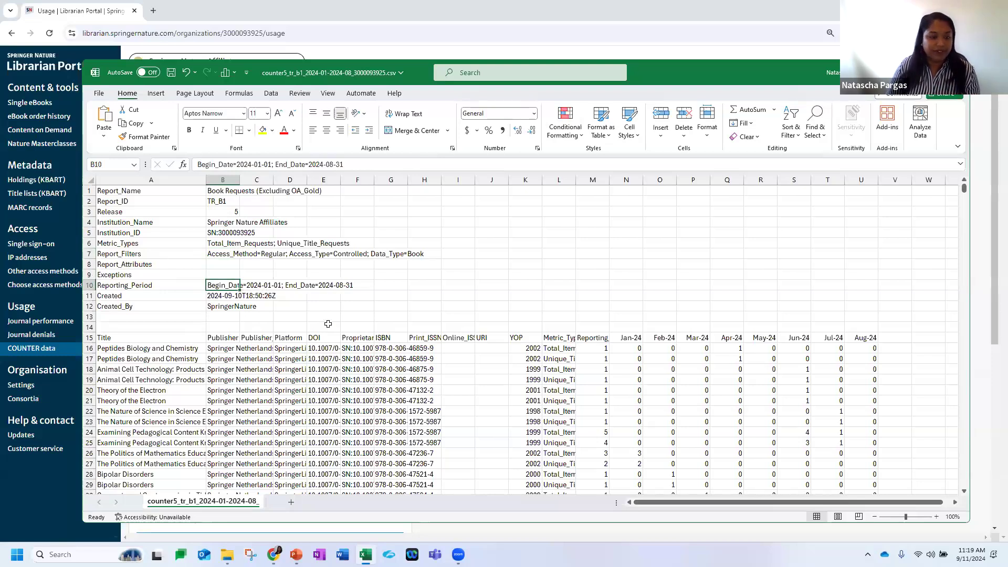
- Widen the Title and Publisher columns of the book usage table for easier reading
{"action": "scroll", "coordinate": [326, 339], "scroll_direction": "down", "scroll_amount": 3}
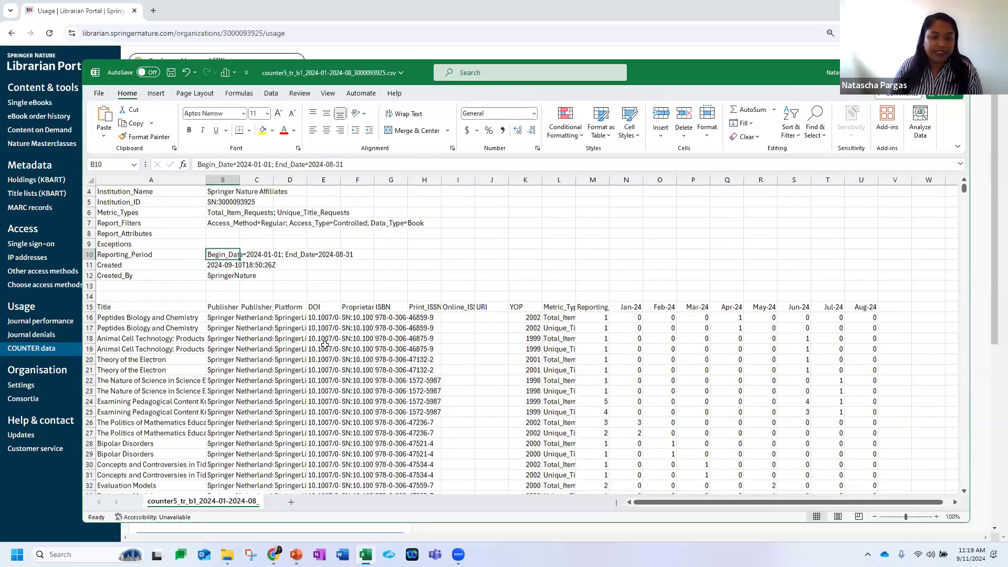
{"action": "left_click_drag", "start_coordinate": [710, 502], "coordinate": [749, 504]}
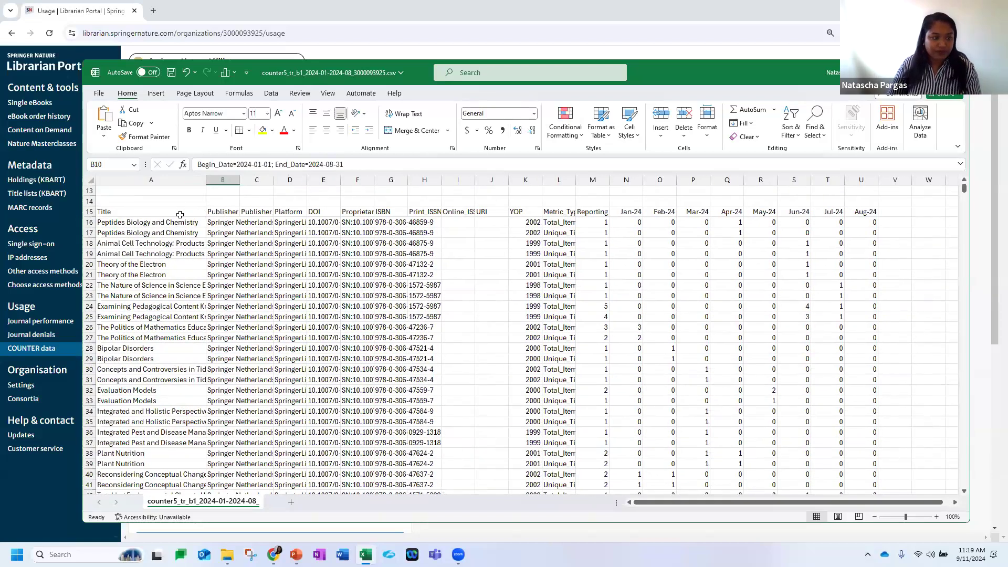
{"action": "left_click_drag", "start_coordinate": [204, 181], "coordinate": [243, 180]}
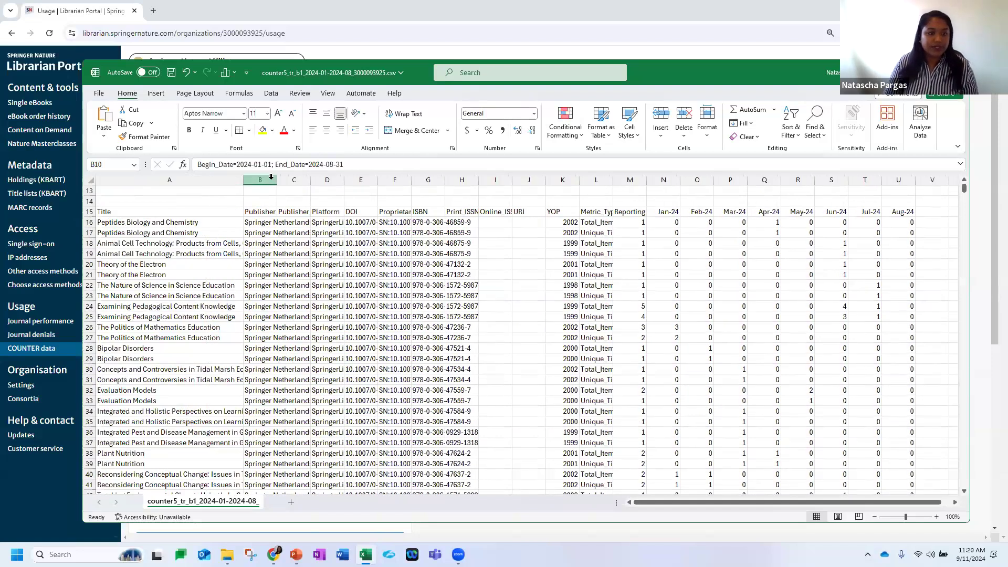
{"action": "left_click_drag", "start_coordinate": [277, 181], "coordinate": [309, 181]}
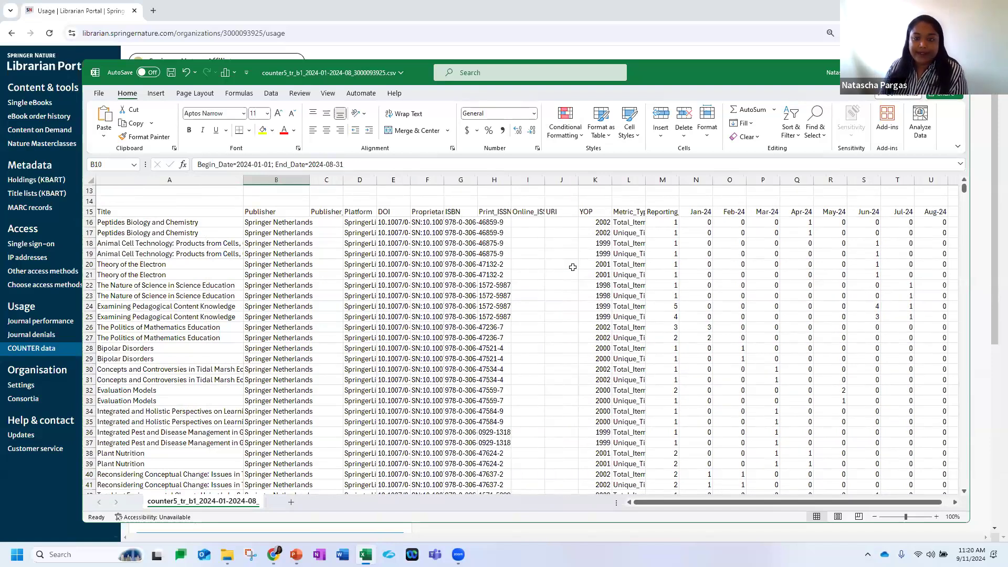
- Widen the Metric_Type column and add filters to the table's header row 15
{"action": "left_click", "coordinate": [636, 212]}
{"action": "left_click_drag", "start_coordinate": [646, 180], "coordinate": [703, 176]}
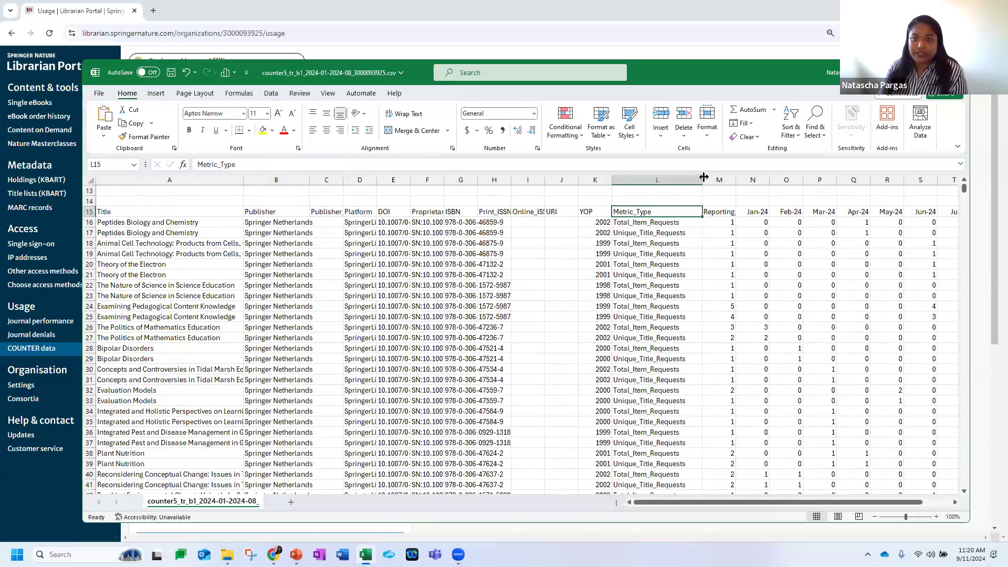
{"action": "left_click", "coordinate": [806, 131]}
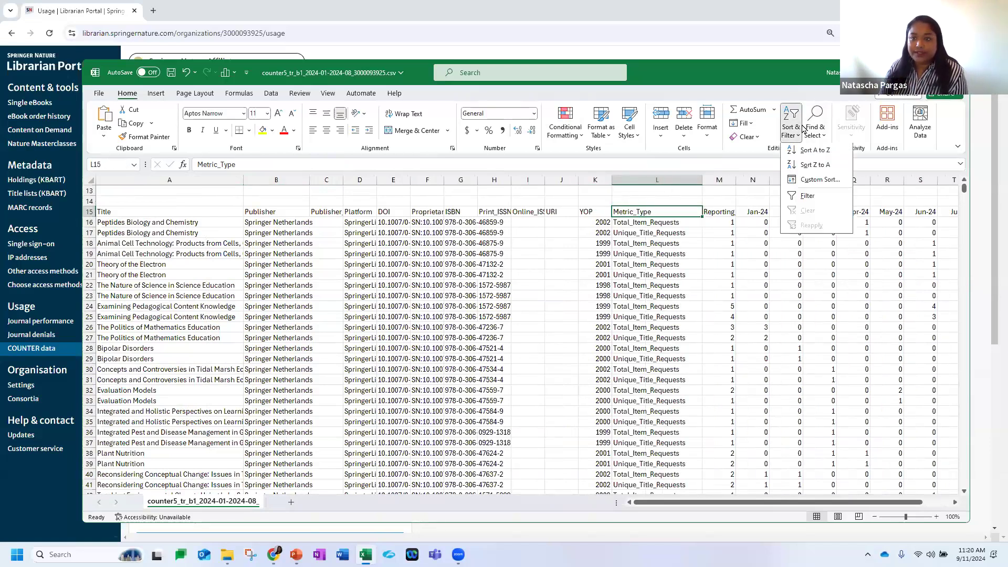
{"action": "left_click", "coordinate": [814, 201]}
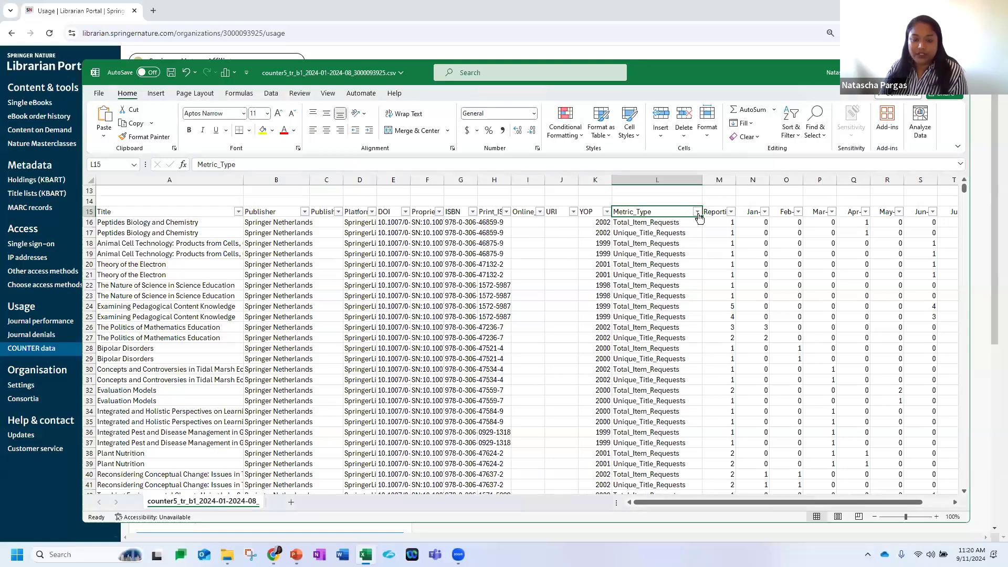
- Check which metric types the Metric_Type column's filter offers, keeping all of them selected
{"action": "left_click", "coordinate": [697, 212]}
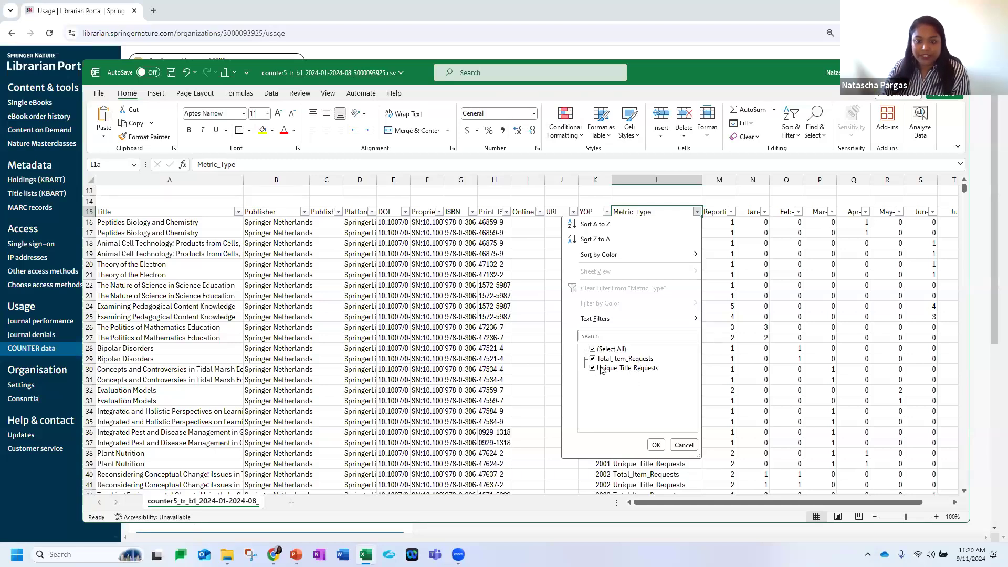
{"action": "left_click", "coordinate": [657, 445]}
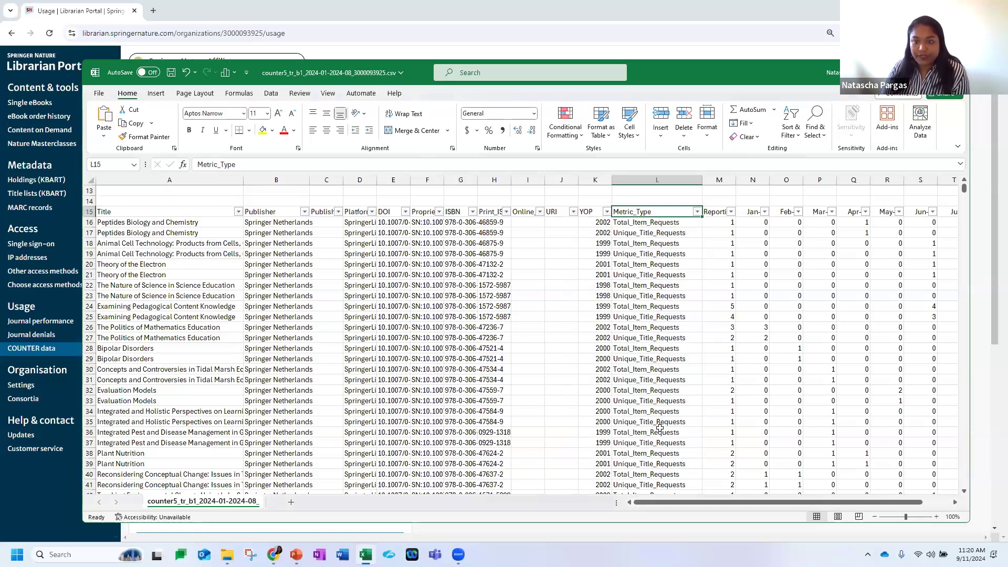
- Widen the Reporting_Period_Total column and sort the book usage table by it from largest to smallest
{"action": "left_click_drag", "start_coordinate": [737, 184], "coordinate": [814, 181]}
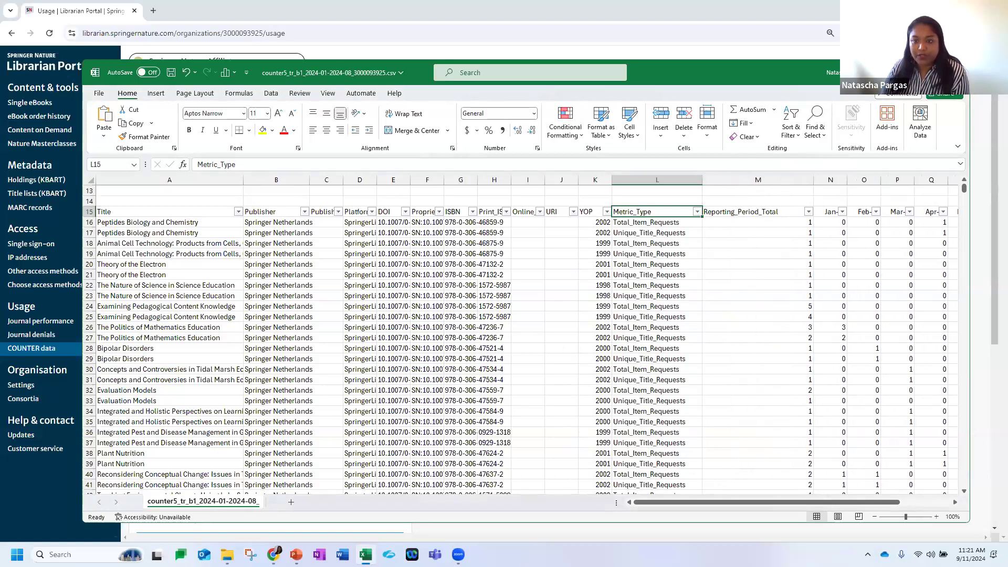
{"action": "scroll", "coordinate": [635, 222], "scroll_direction": "right", "scroll_amount": 3}
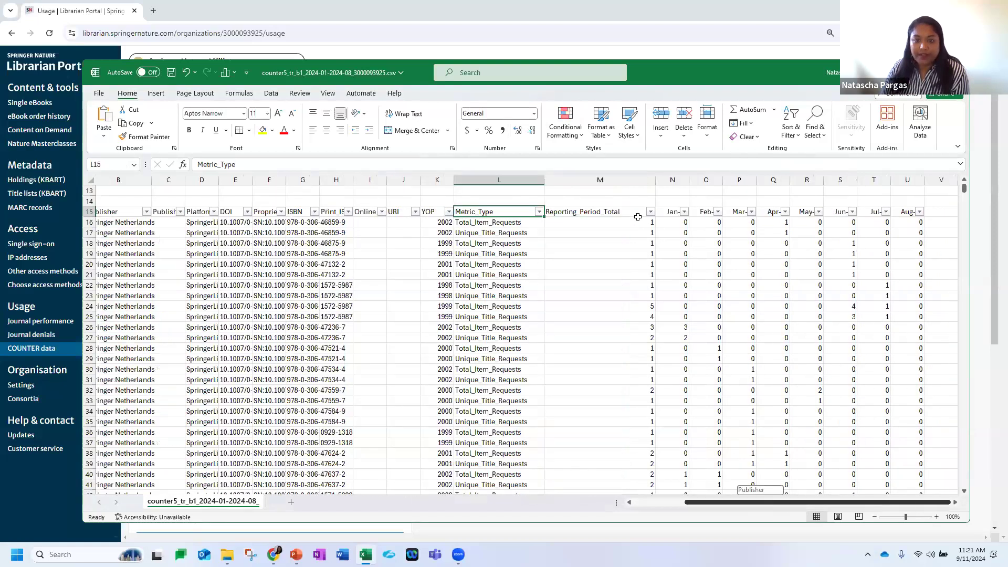
{"action": "left_click", "coordinate": [651, 211]}
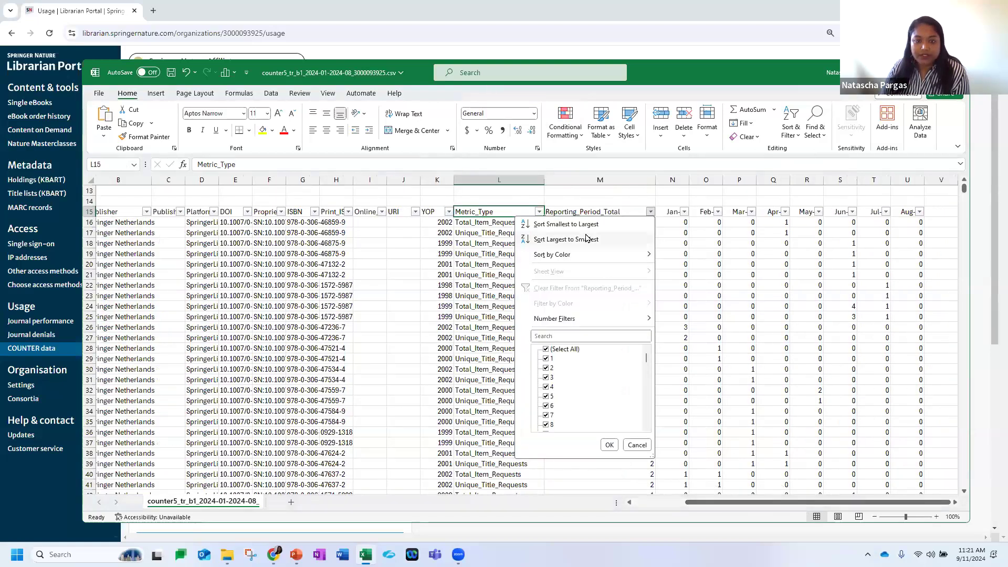
{"action": "left_click", "coordinate": [587, 239]}
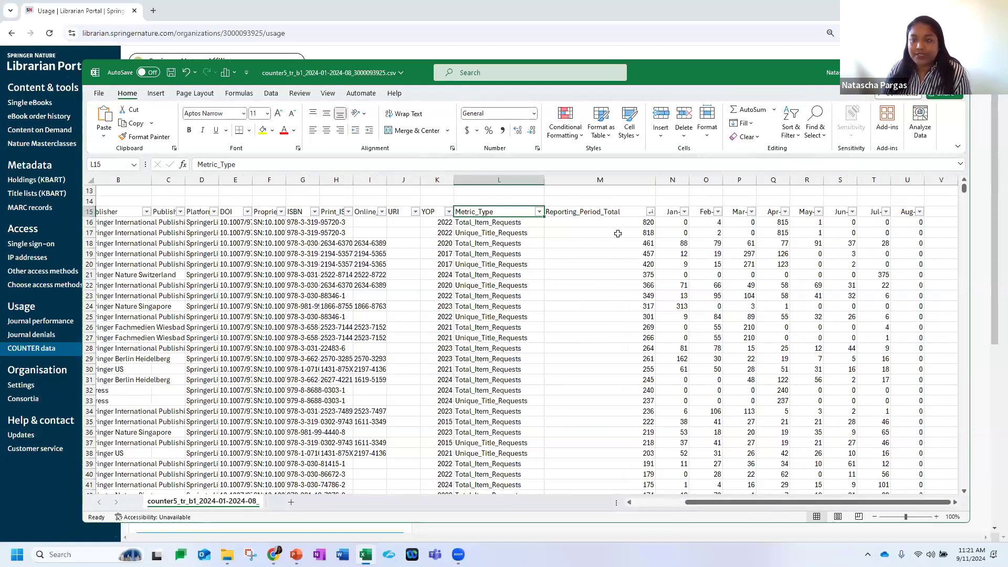
- Examine the monthly usage columns from January onward and the top-ranked title's April requests
{"action": "left_click", "coordinate": [672, 181]}
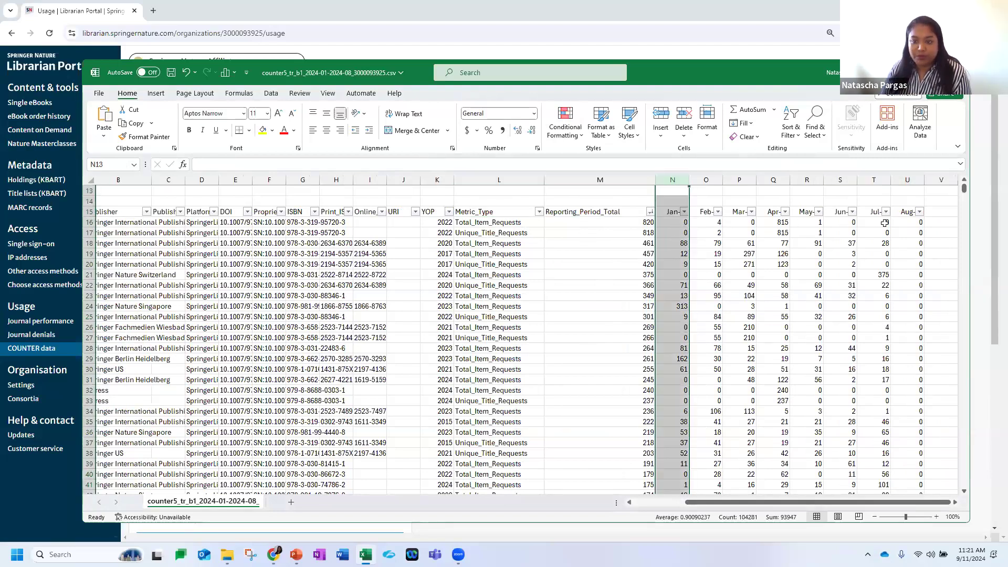
{"action": "left_click", "coordinate": [774, 222]}
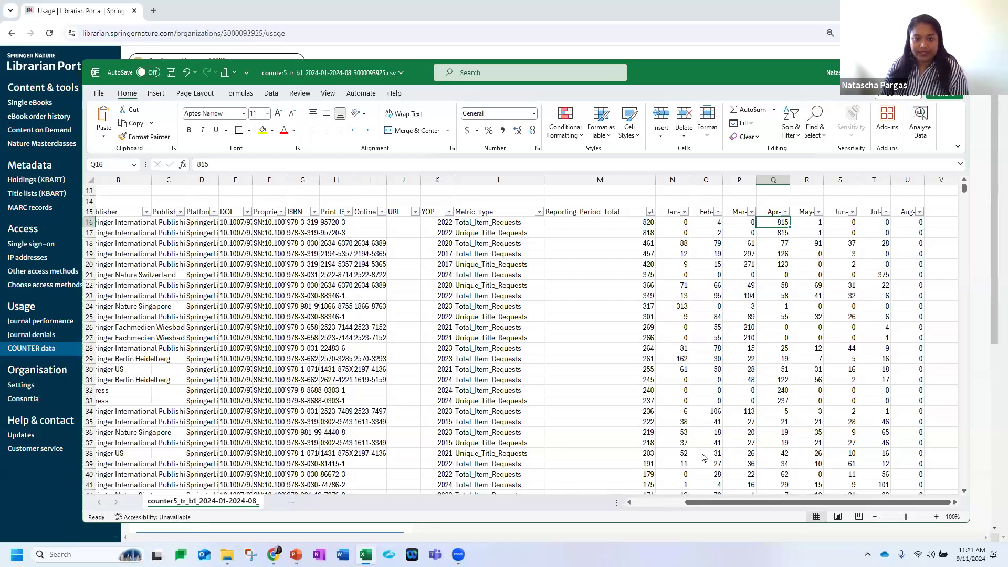
- Switch to the Librarian Portal and choose the Custom Filtered Title Master Report, excluding Journal data, Article sections and OA_Gold access
{"action": "key", "text": "alt+Tab"}
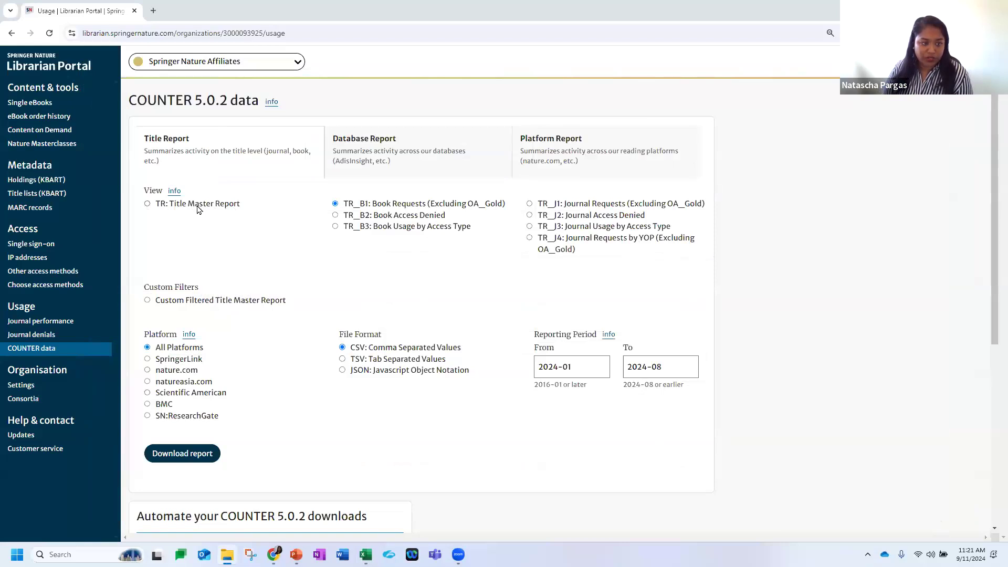
{"action": "left_click", "coordinate": [148, 300]}
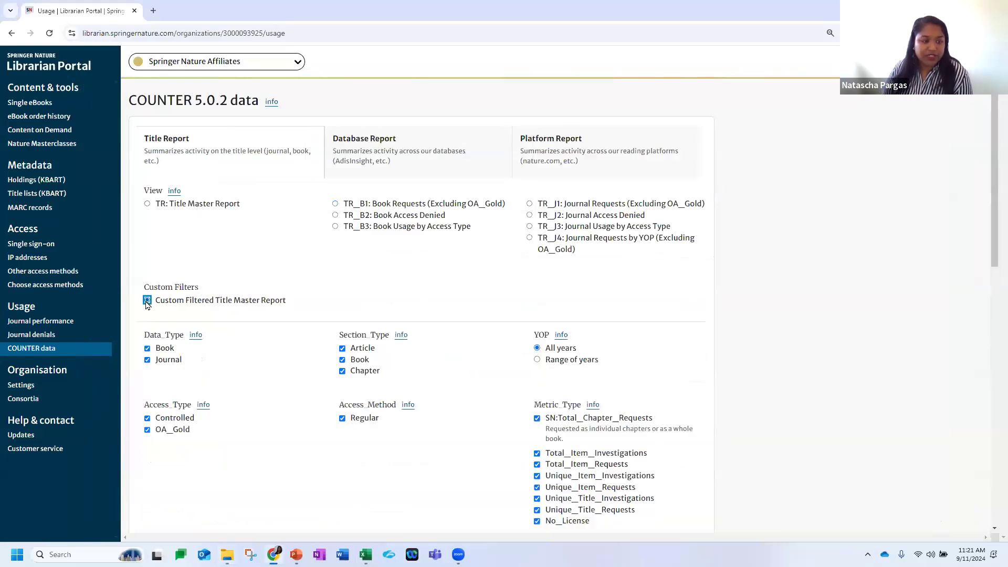
{"action": "scroll", "coordinate": [326, 355], "scroll_direction": "down", "scroll_amount": 4}
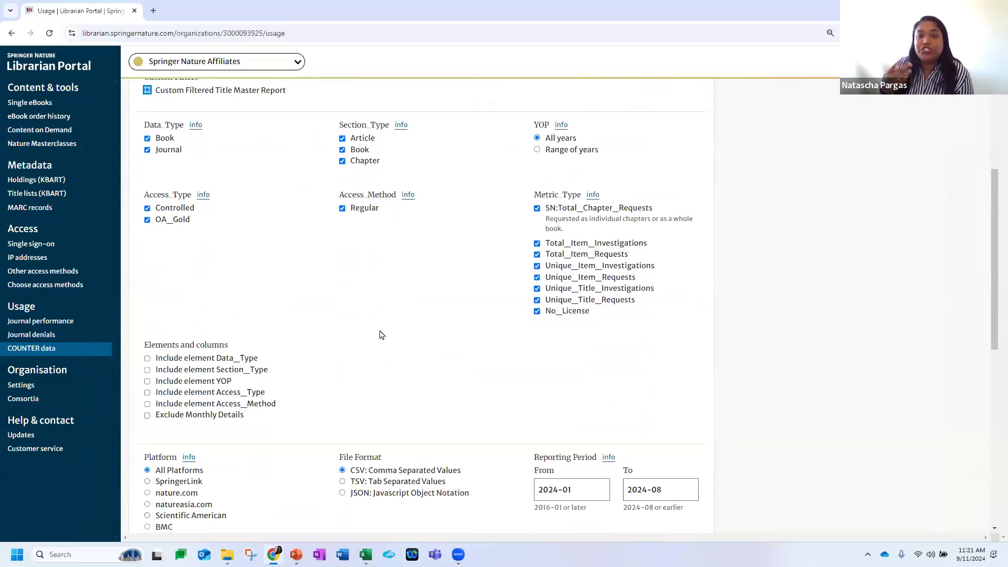
{"action": "left_click", "coordinate": [148, 151]}
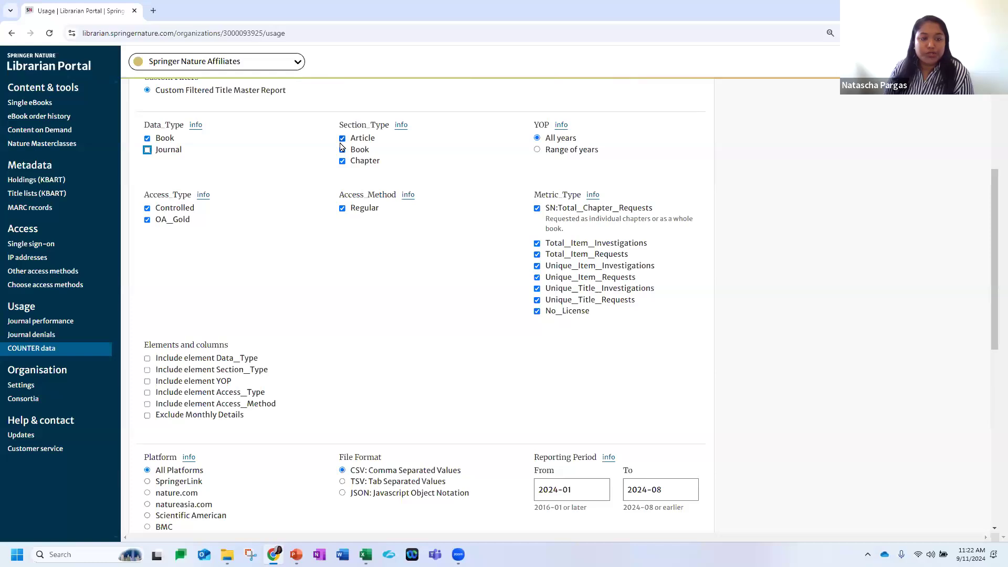
{"action": "left_click", "coordinate": [342, 138]}
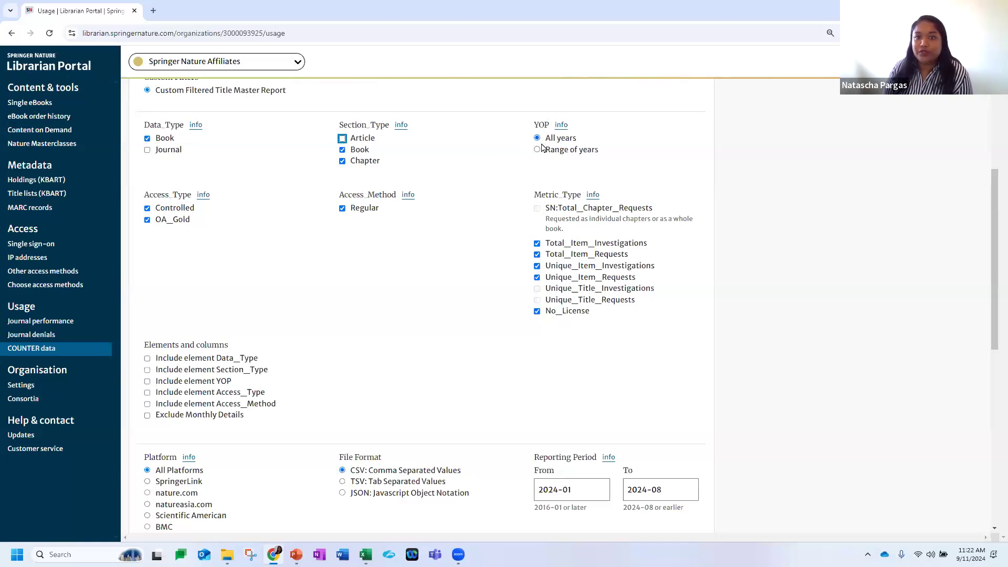
{"action": "left_click", "coordinate": [147, 220]}
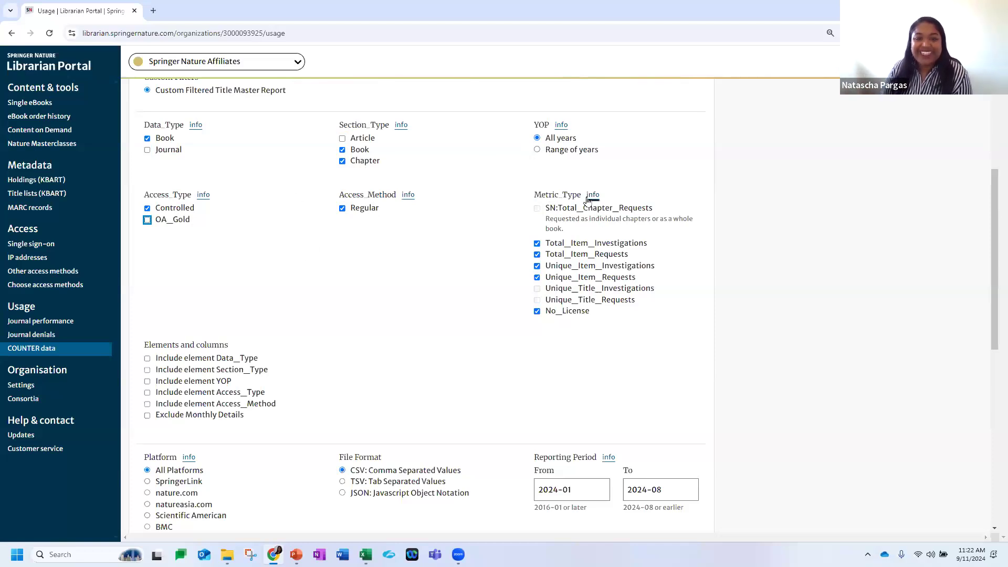
- Exclude Total_Item_Investigations, Unique_Item_Investigations and Unique_Item_Requests from the custom report's metric types
{"action": "left_click", "coordinate": [537, 244]}
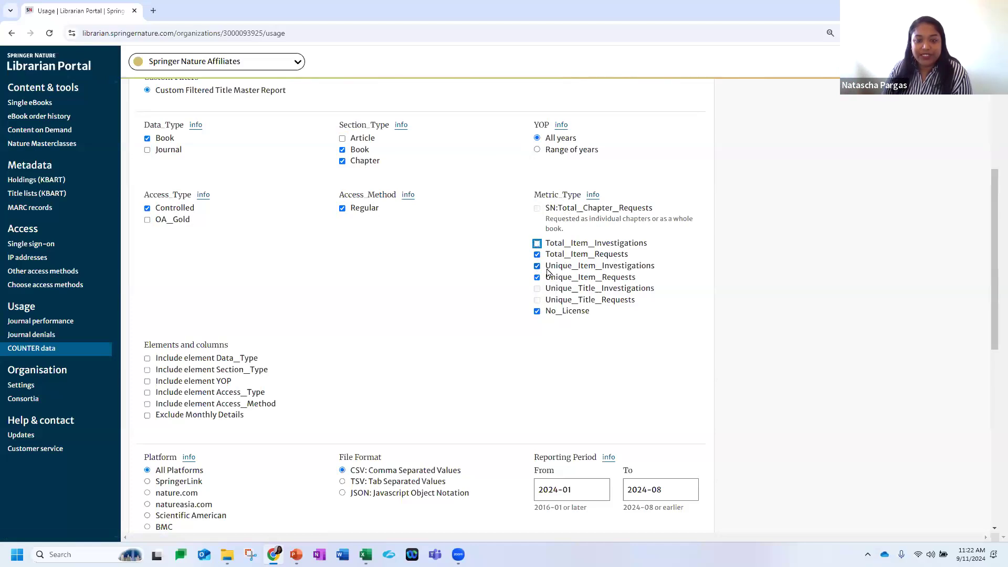
{"action": "left_click", "coordinate": [541, 303]}
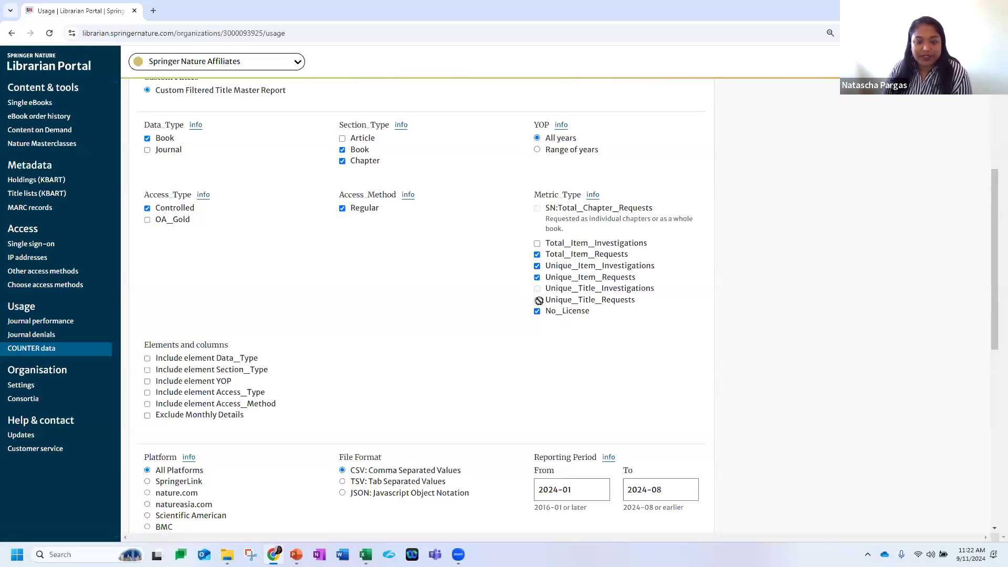
{"action": "left_click", "coordinate": [537, 266]}
{"action": "left_click", "coordinate": [537, 277]}
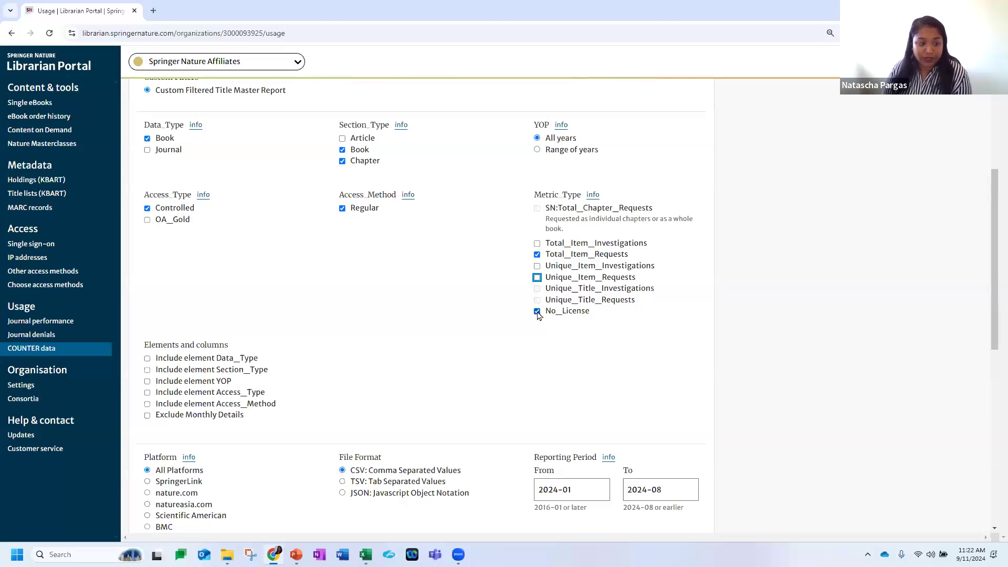
- Review the custom report's optional elements, platform, file format and reporting period settings
{"action": "scroll", "coordinate": [390, 287], "scroll_direction": "down", "scroll_amount": 1}
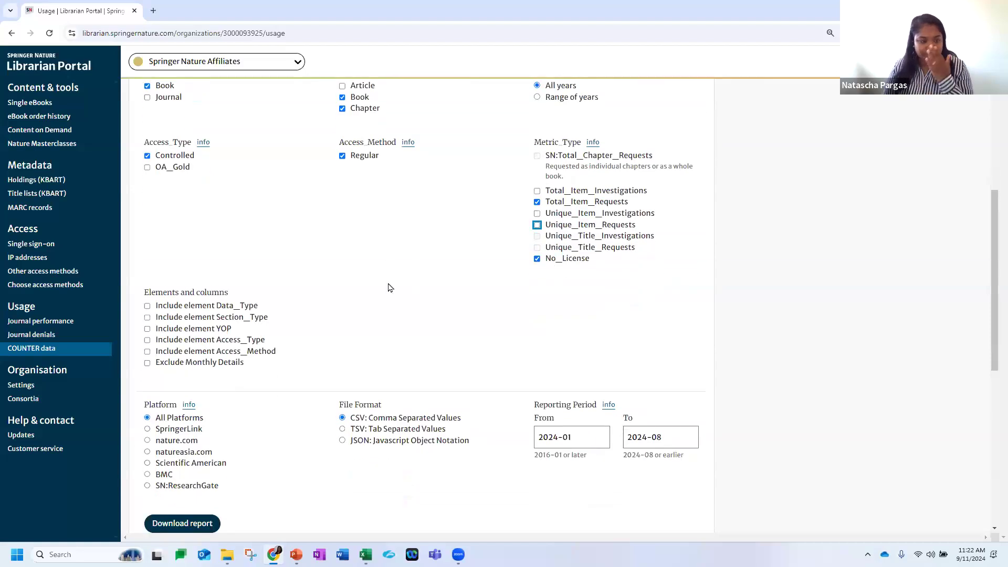
{"action": "scroll", "coordinate": [399, 267], "scroll_direction": "down", "scroll_amount": 2}
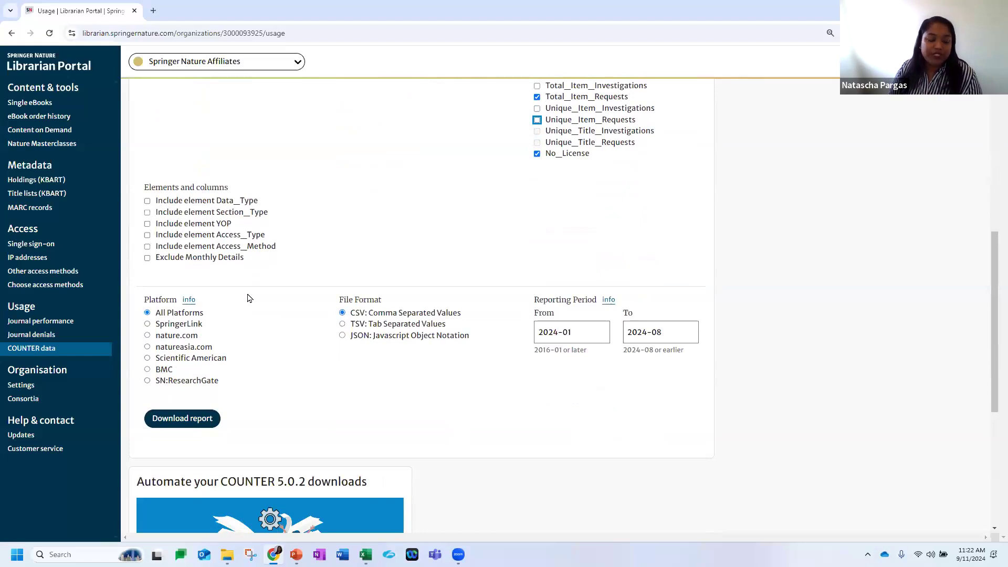
{"action": "scroll", "coordinate": [249, 298], "scroll_direction": "down", "scroll_amount": 2}
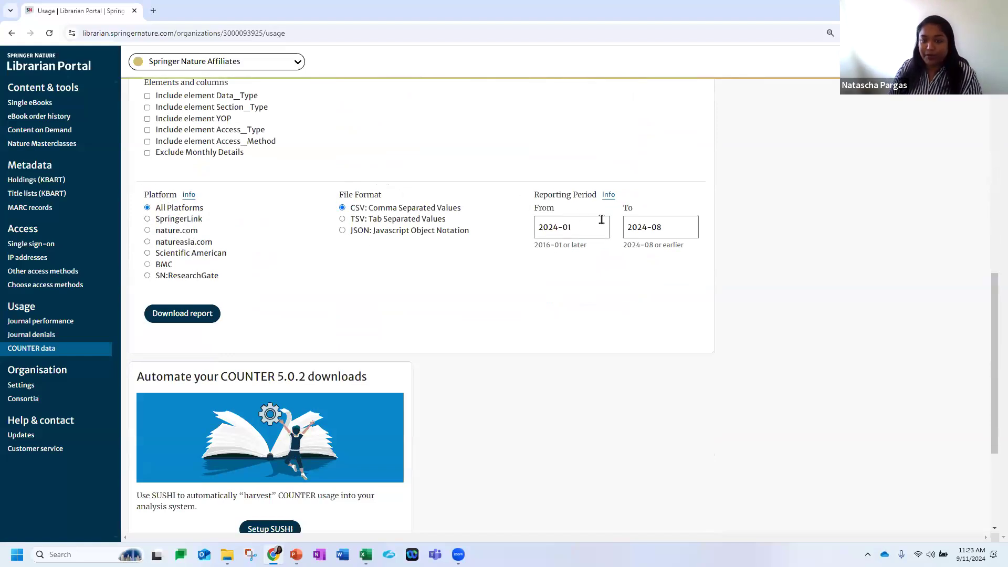
{"action": "left_click", "coordinate": [556, 227]}
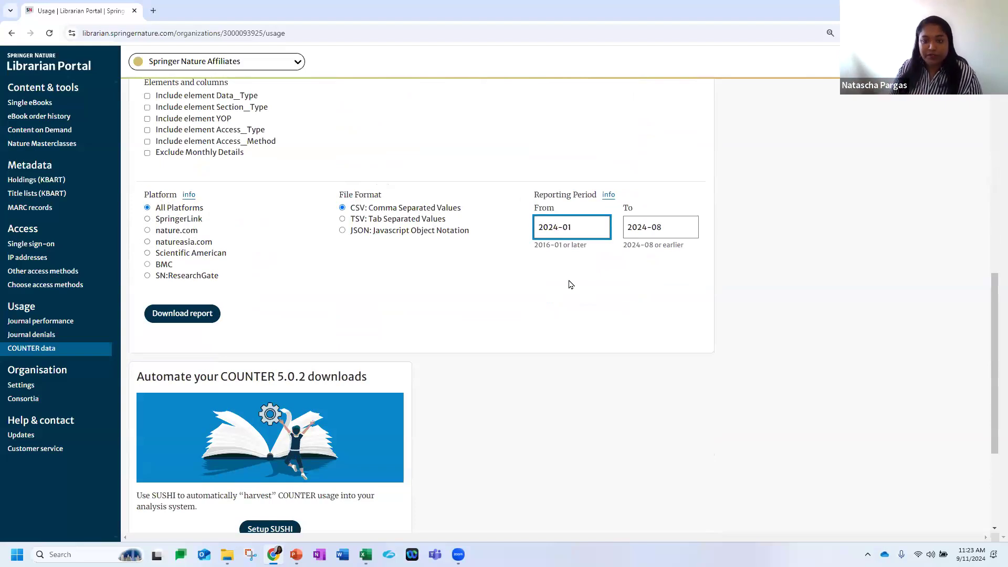
{"action": "left_click_drag", "start_coordinate": [550, 245], "coordinate": [549, 275]}
{"action": "left_click", "coordinate": [556, 270]}
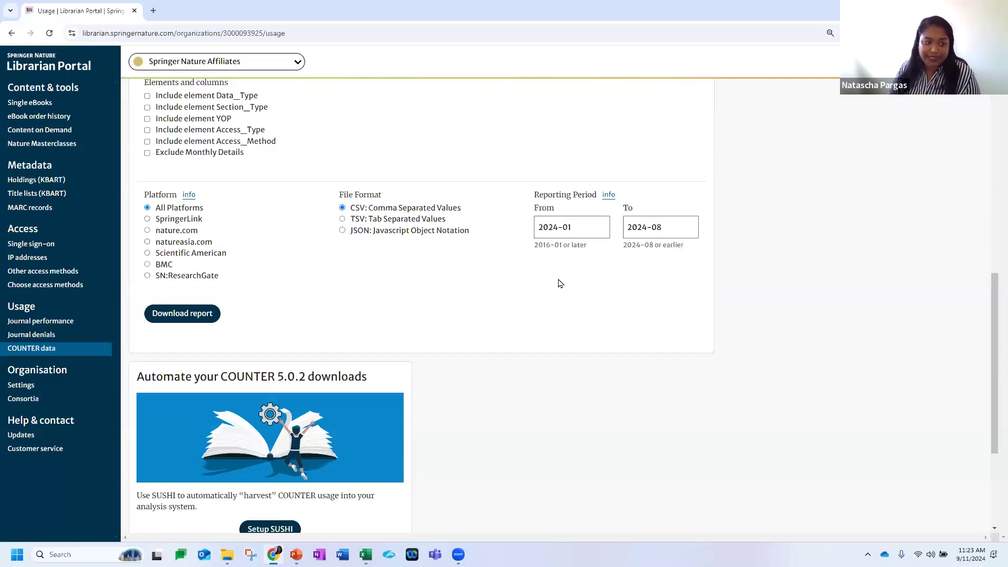
{"action": "scroll", "coordinate": [558, 281], "scroll_direction": "up", "scroll_amount": 10}
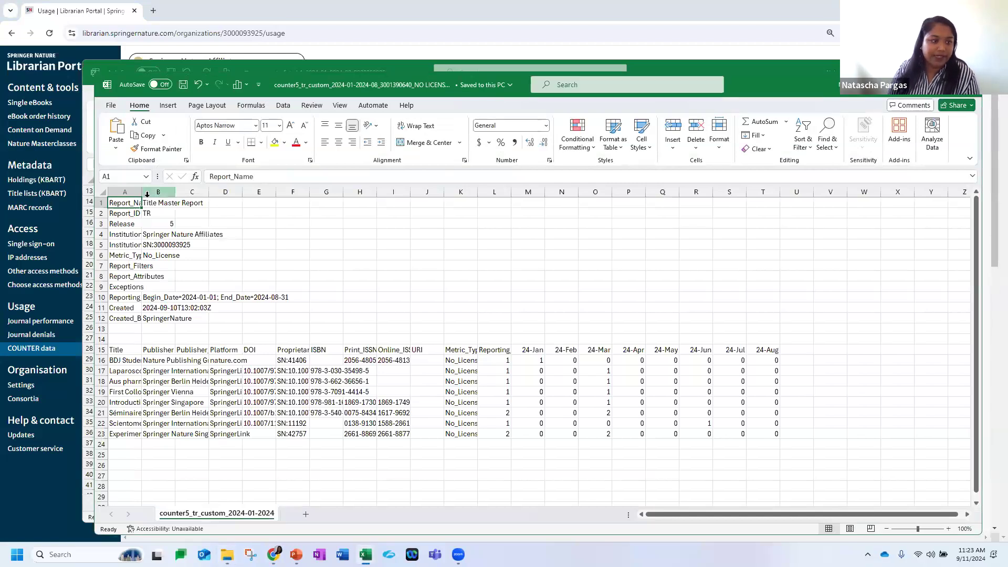
- In the custom Title Master Report in Excel, widen column A and the Metric_Type column and examine the No_License usage by month
{"action": "left_click_drag", "start_coordinate": [141, 194], "coordinate": [200, 204]}
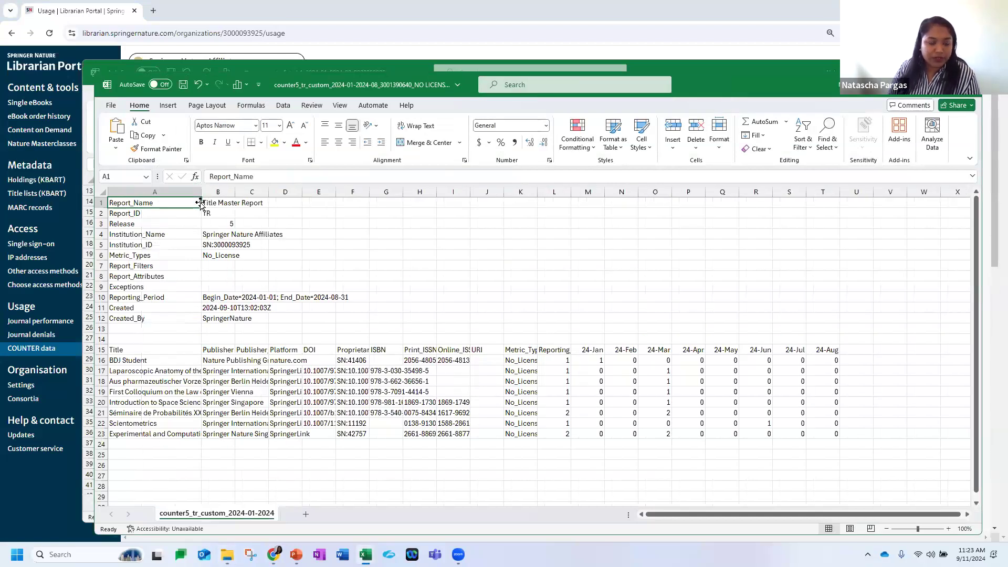
{"action": "left_click", "coordinate": [209, 256]}
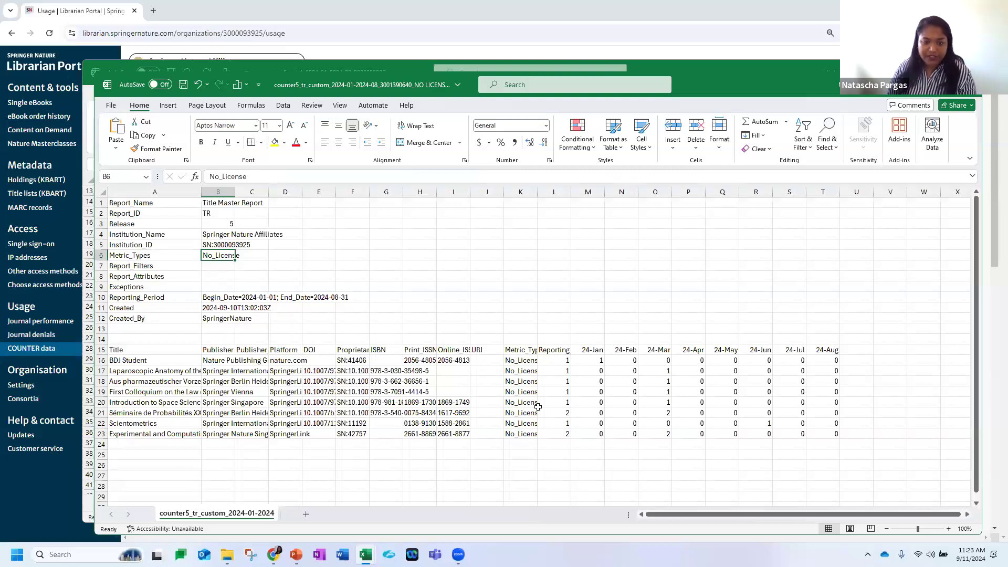
{"action": "left_click_drag", "start_coordinate": [537, 192], "coordinate": [565, 192]}
{"action": "left_click", "coordinate": [584, 362]}
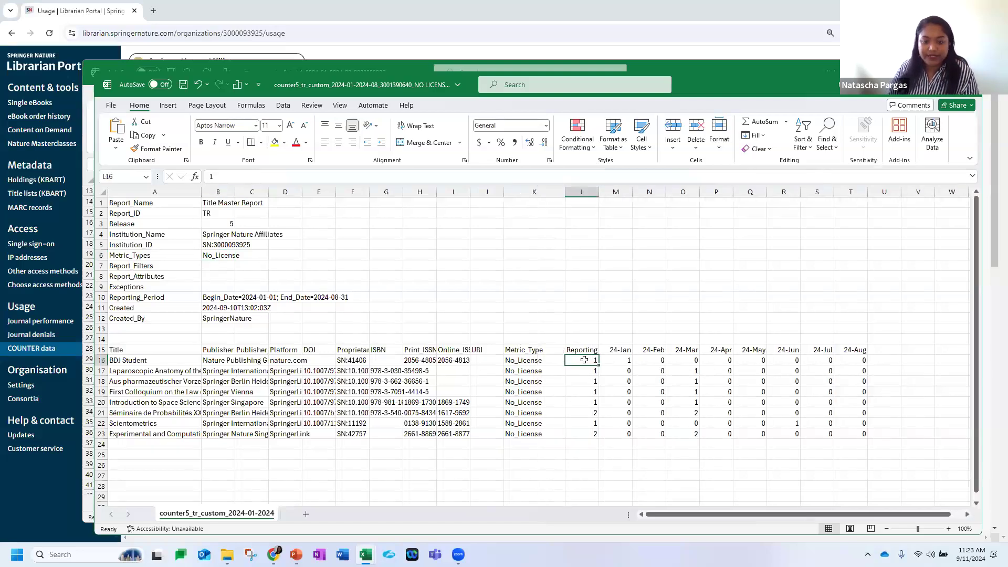
{"action": "left_click_drag", "start_coordinate": [622, 361], "coordinate": [840, 440]}
{"action": "left_click", "coordinate": [549, 465]}
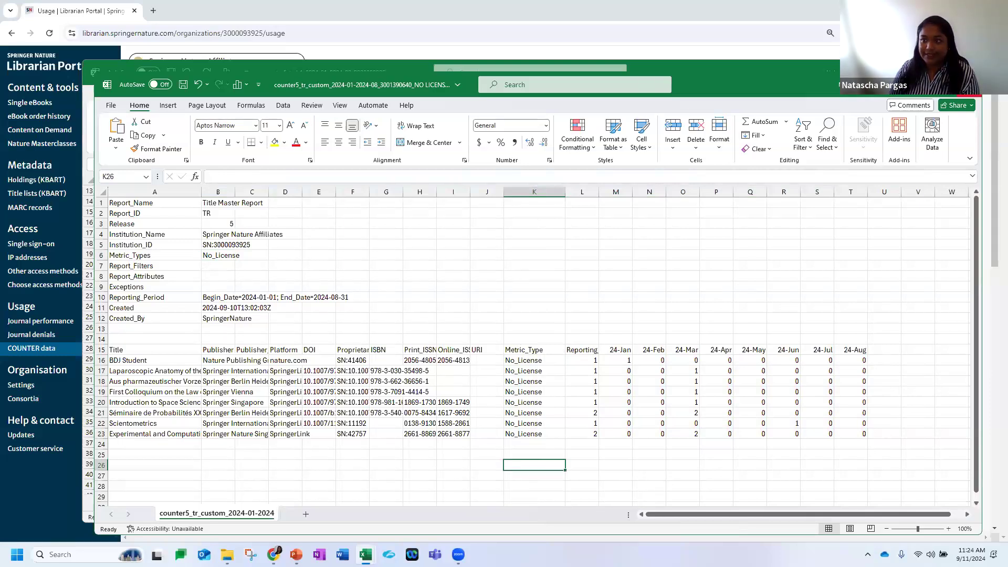
- Close the custom Title Master Report and the TR_B1 report without saving, returning to the Librarian Portal
{"action": "left_click", "coordinate": [968, 92]}
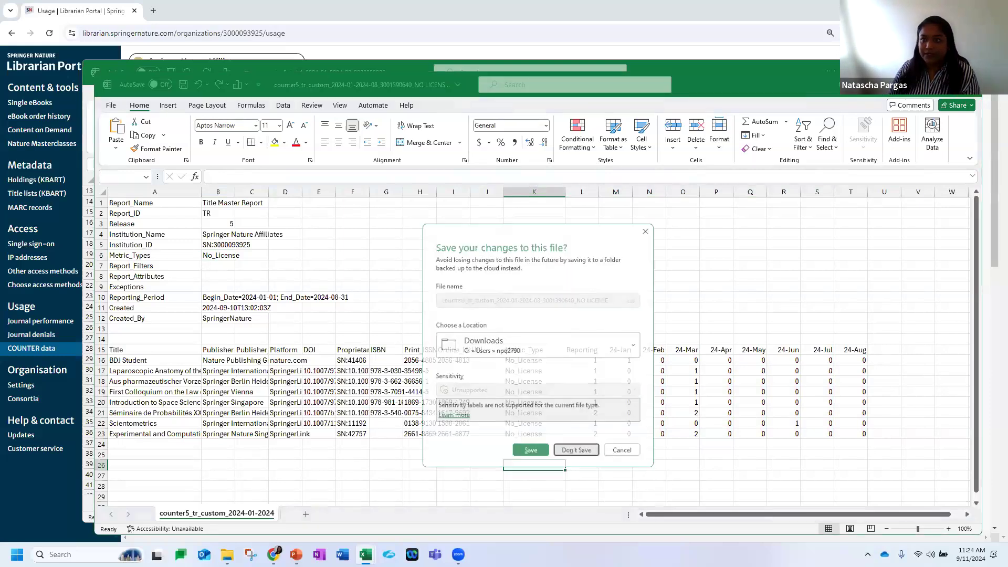
{"action": "left_click", "coordinate": [567, 453]}
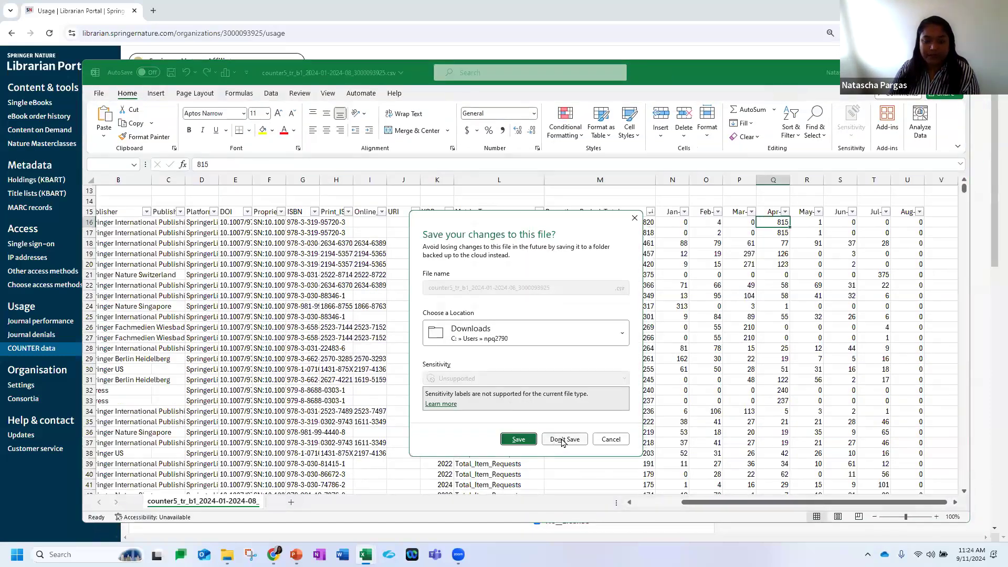
{"action": "left_click", "coordinate": [562, 438]}
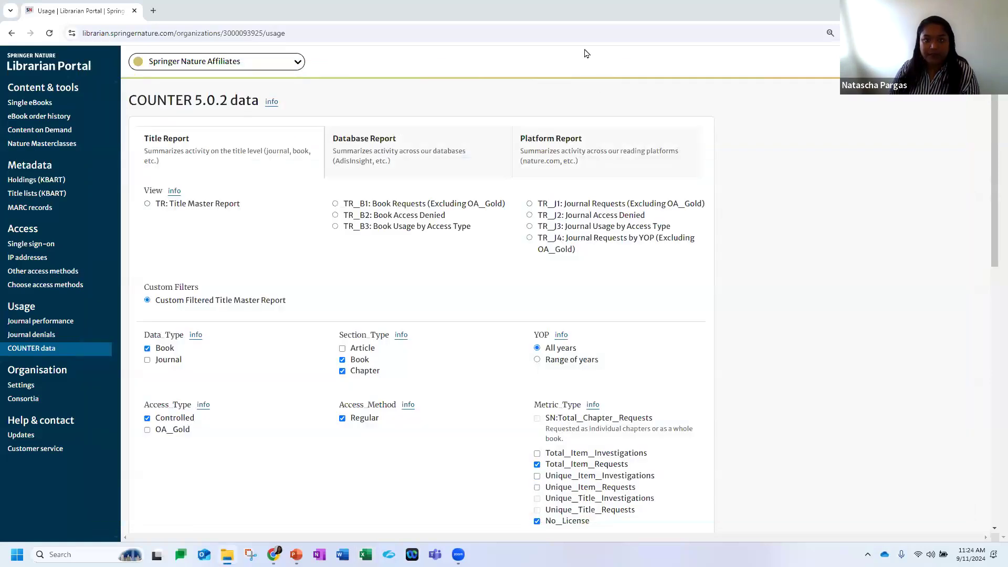